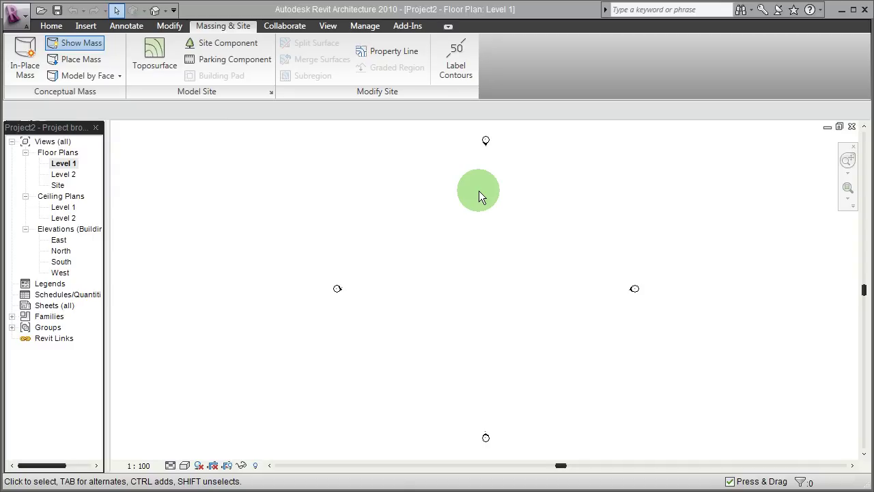
In SketchUp, orbit the small_house_example_rotated.skp house to show its six-column porch side
{"action": "key", "text": "alt+Tab"}
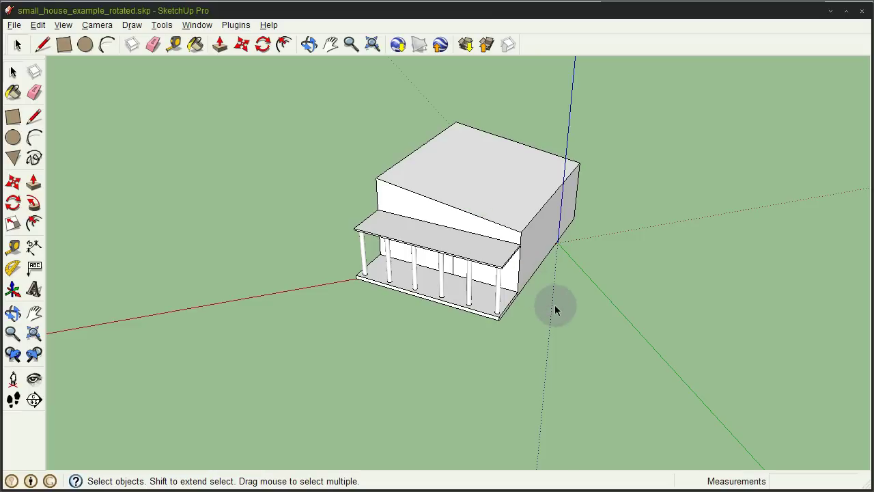
{"action": "middle_click_drag", "start_coordinate": [555, 309], "coordinate": [454, 336]}
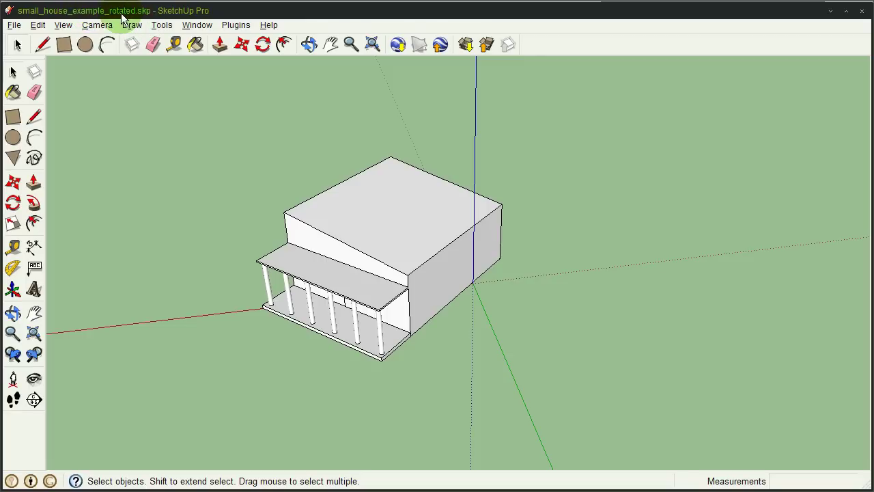
{"action": "key", "text": "alt+Tab"}
Create an in-place mass named 'rotated house' and open the Import CAD file browser
{"action": "key", "text": "alt+Tab"}
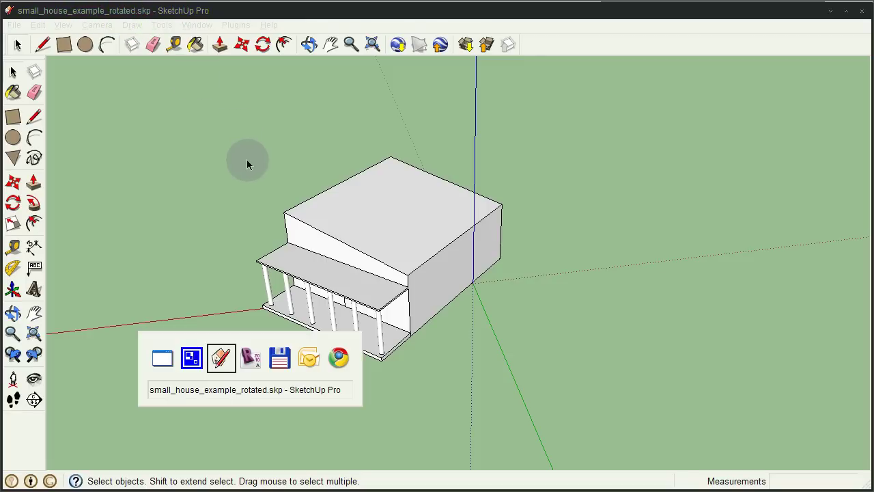
{"action": "key", "text": "alt+Tab"}
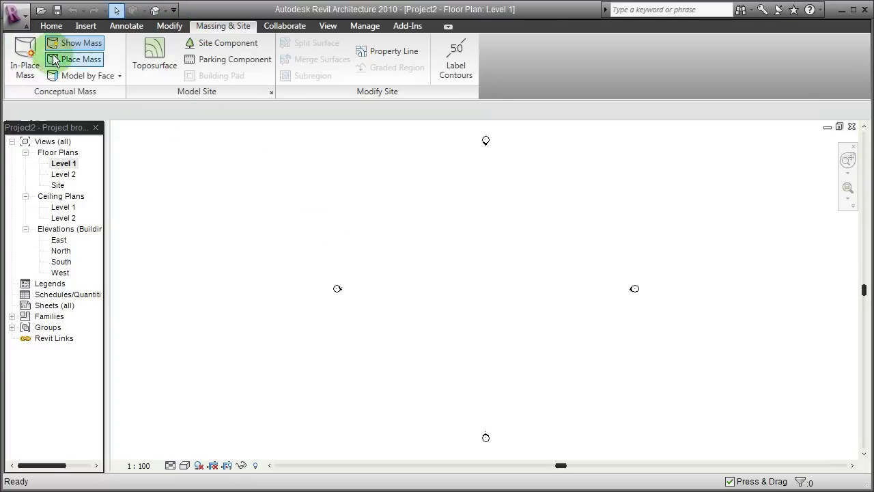
{"action": "left_click", "coordinate": [24, 60]}
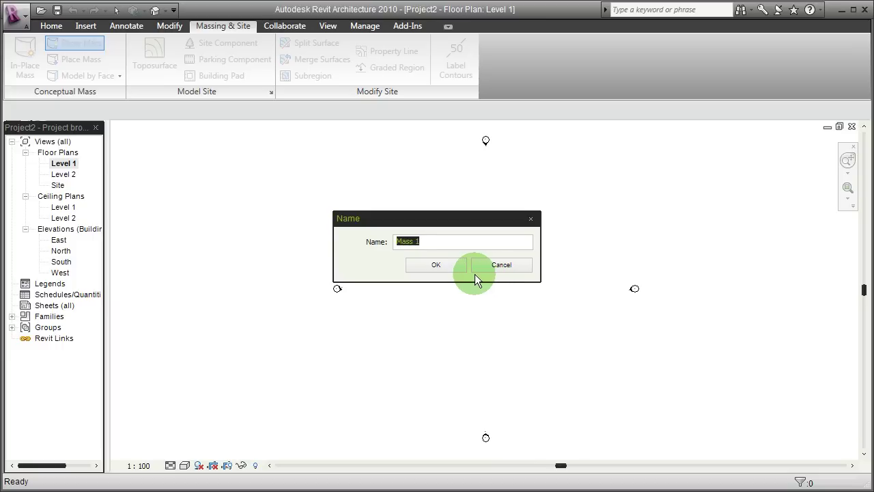
{"action": "type", "text": "rotated house"}
{"action": "key", "text": "Return"}
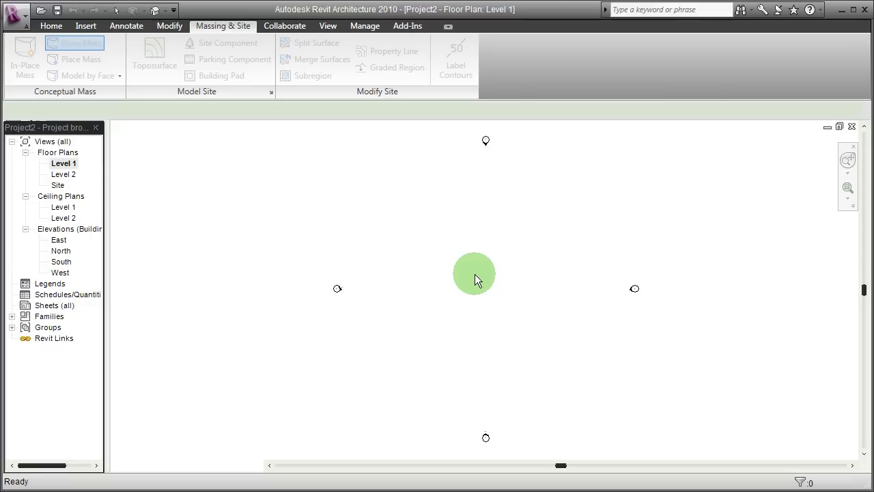
{"action": "left_click", "coordinate": [84, 26]}
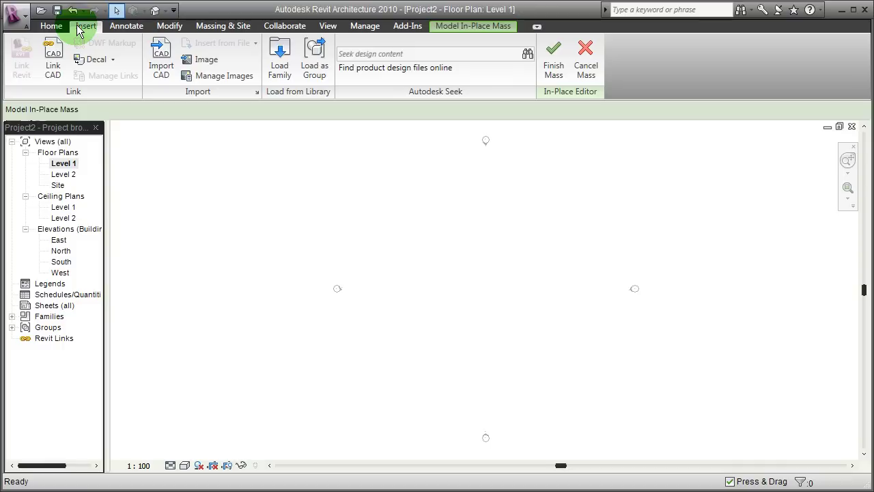
{"action": "left_click", "coordinate": [166, 62]}
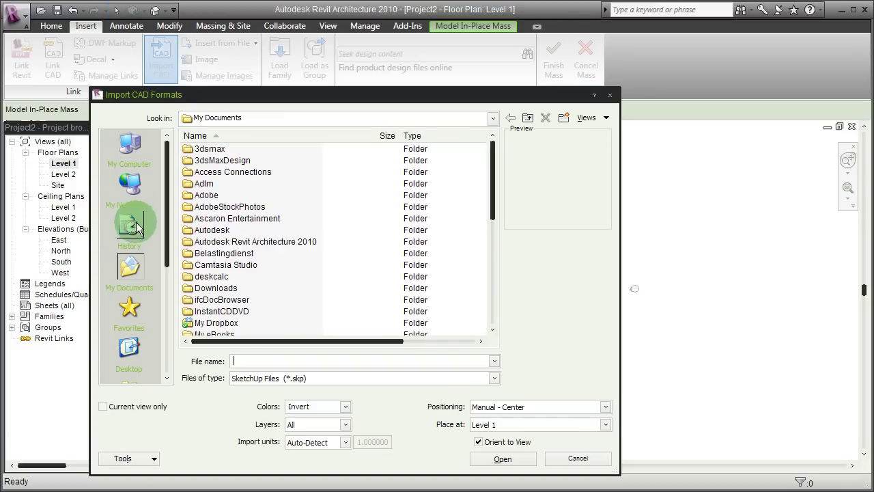
Import small_house_example_rotated.skp with Manual - Center positioning, placed at Level 1
{"action": "left_click", "coordinate": [136, 228]}
{"action": "left_click", "coordinate": [254, 209]}
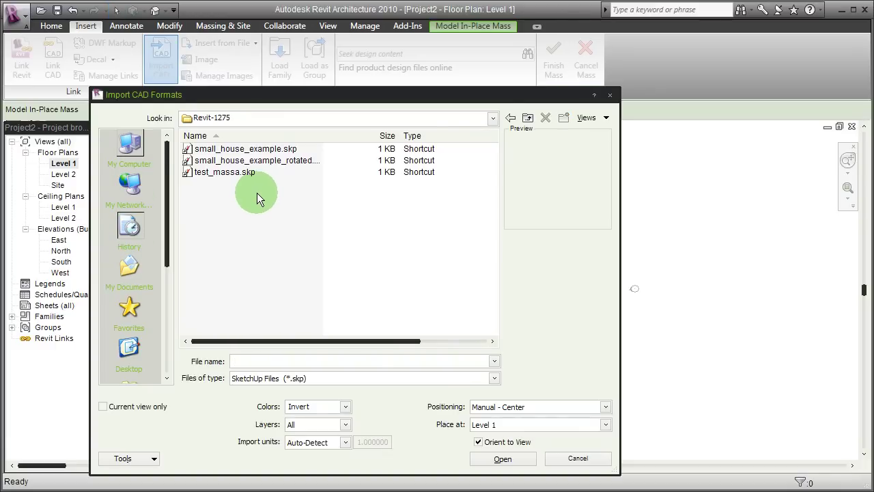
{"action": "left_click_drag", "start_coordinate": [331, 136], "coordinate": [373, 137]}
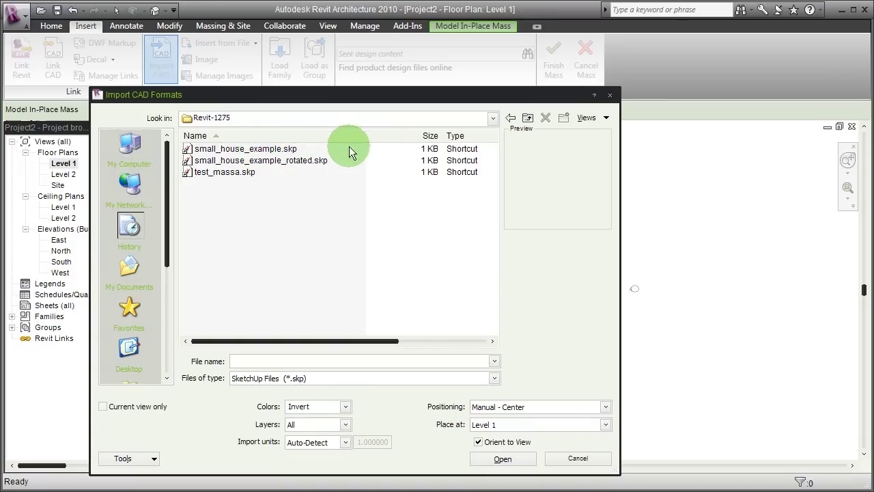
{"action": "left_click", "coordinate": [202, 162]}
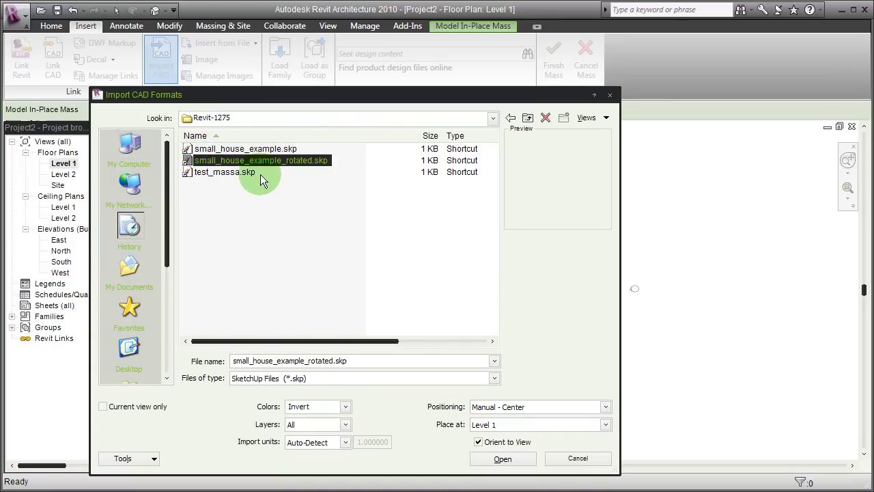
{"action": "left_click", "coordinate": [520, 407]}
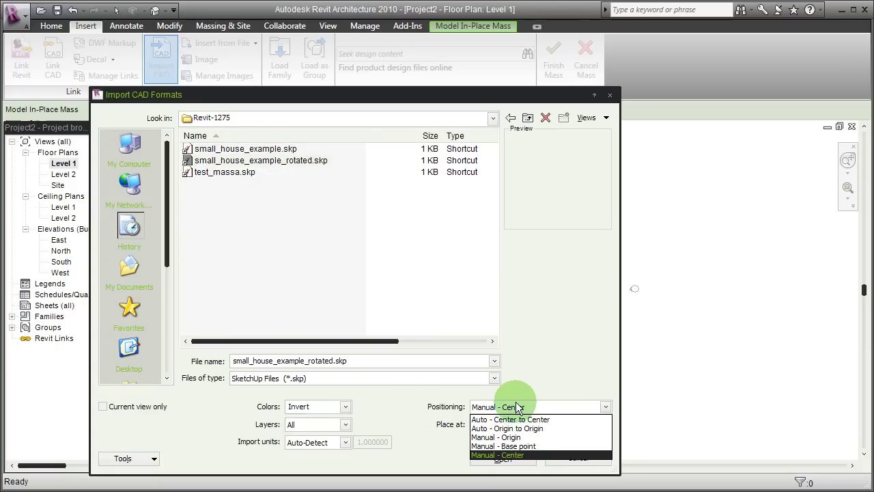
{"action": "left_click", "coordinate": [524, 455]}
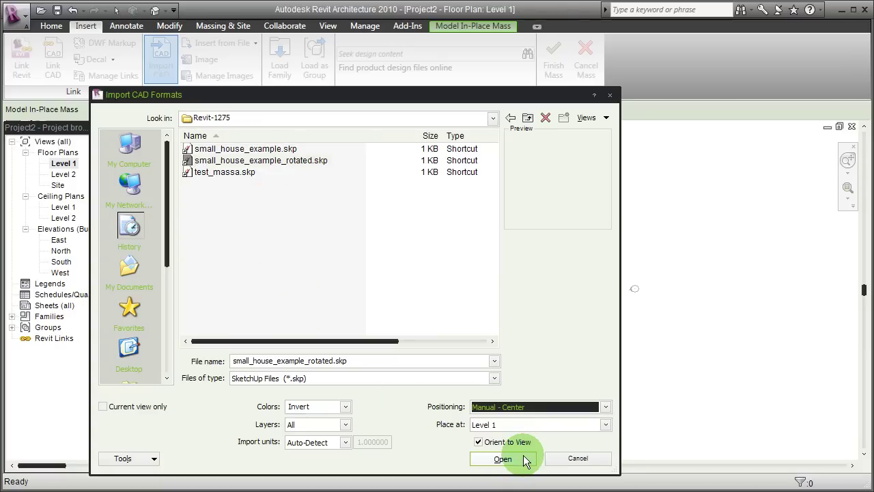
{"action": "left_click", "coordinate": [508, 425]}
{"action": "left_click", "coordinate": [507, 424]}
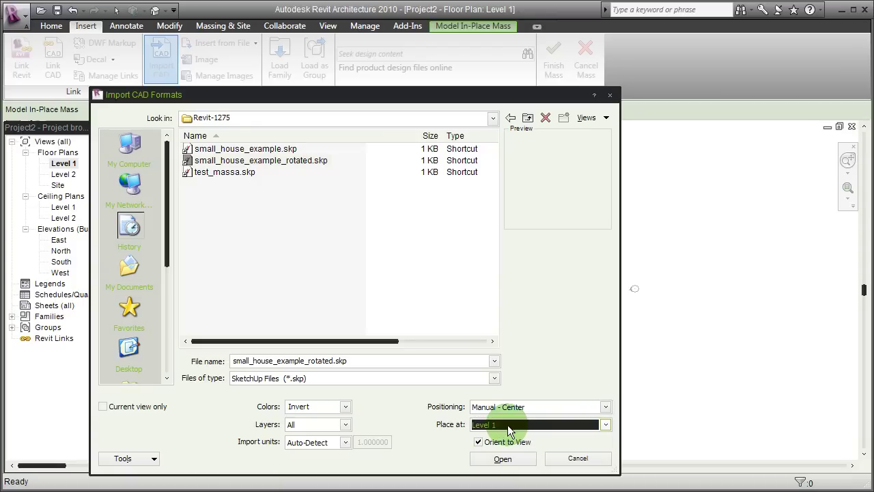
{"action": "left_click", "coordinate": [508, 460]}
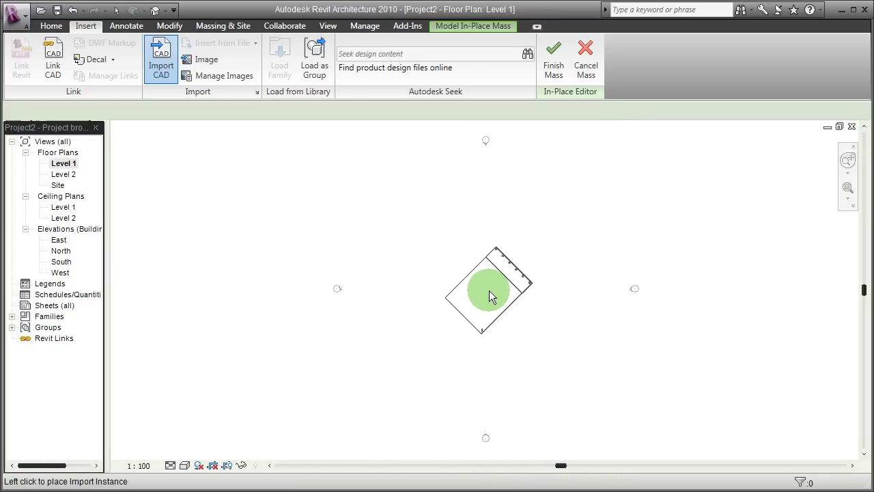
Place the imported house at the plan centre, finish the mass, and close the mesh warning
{"action": "left_click", "coordinate": [487, 297]}
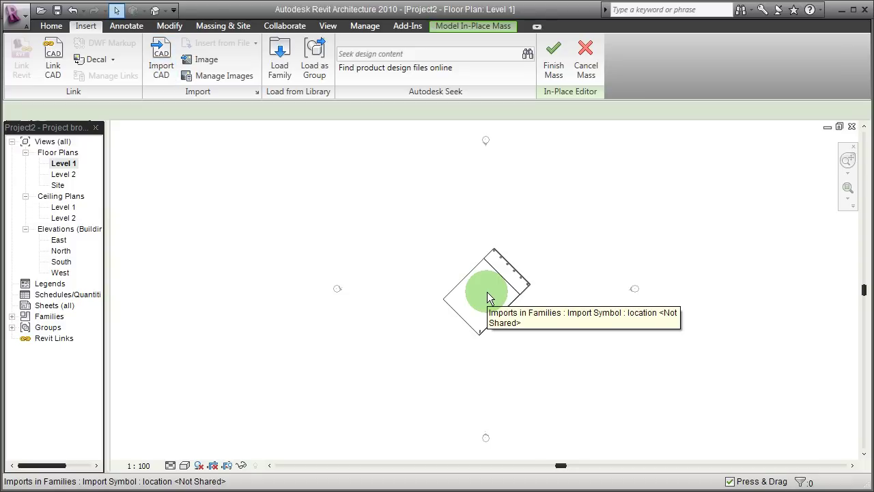
{"action": "left_click", "coordinate": [552, 63]}
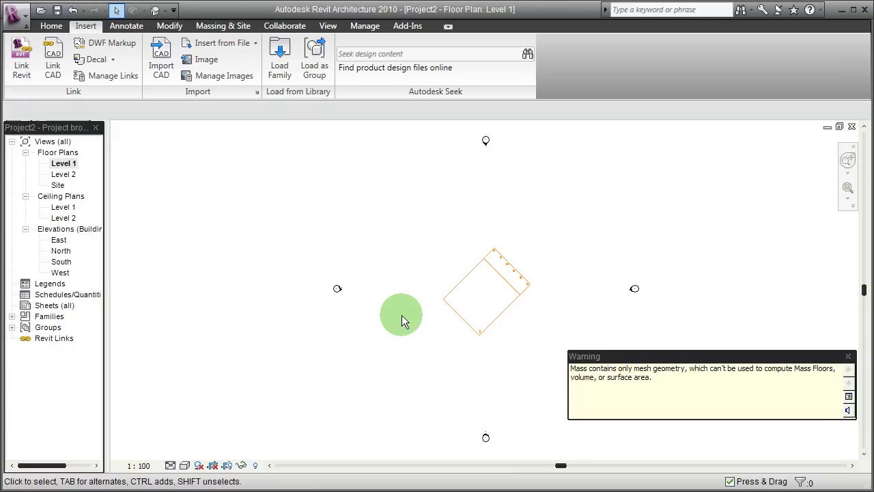
{"action": "left_click", "coordinate": [850, 357]}
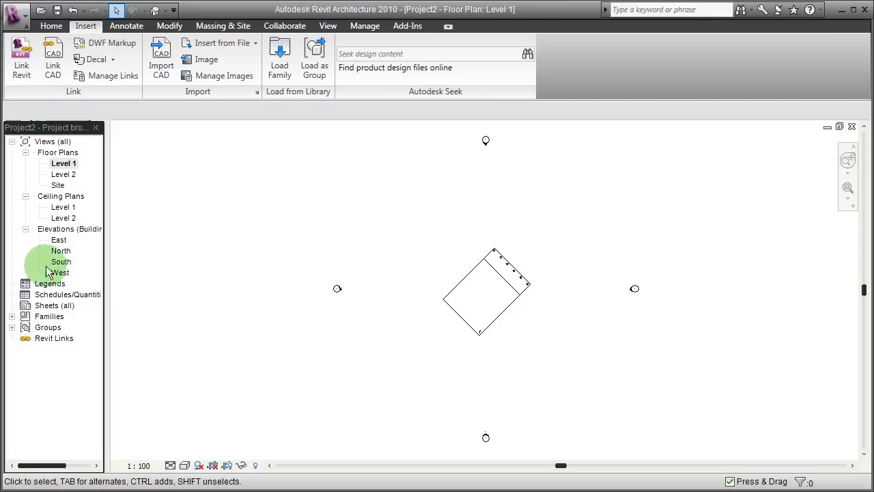
Check the house mass in the East elevation, then go back to the Level 1 plan
{"action": "double_click", "coordinate": [59, 241]}
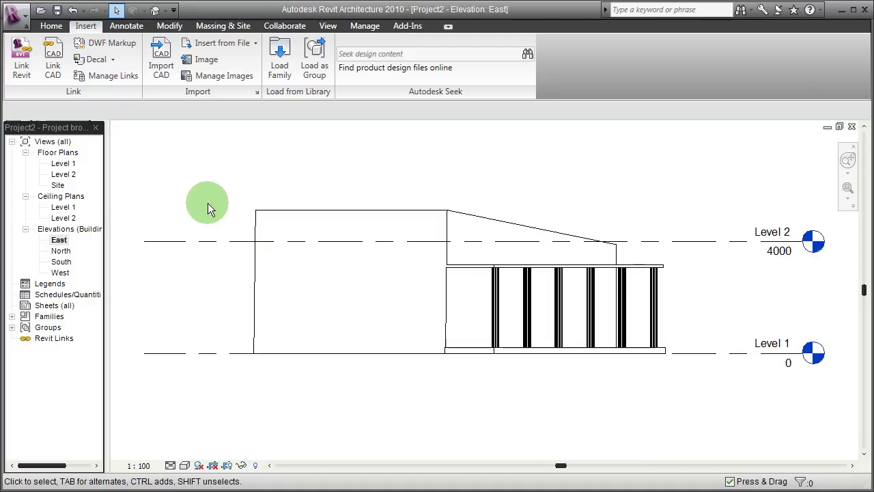
{"action": "left_click", "coordinate": [62, 164]}
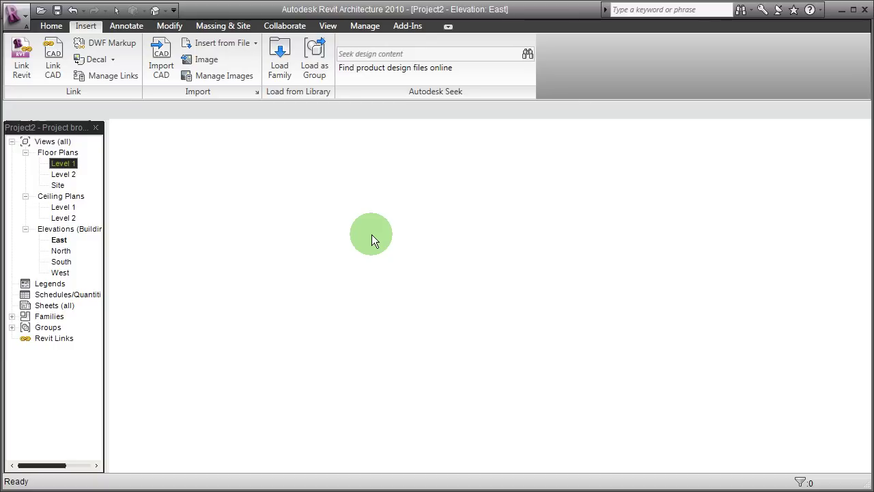
Zoom in and out around the diagonal house mass on the Level 1 plan
{"action": "scroll", "coordinate": [475, 301], "scroll_direction": "up", "scroll_amount": 3}
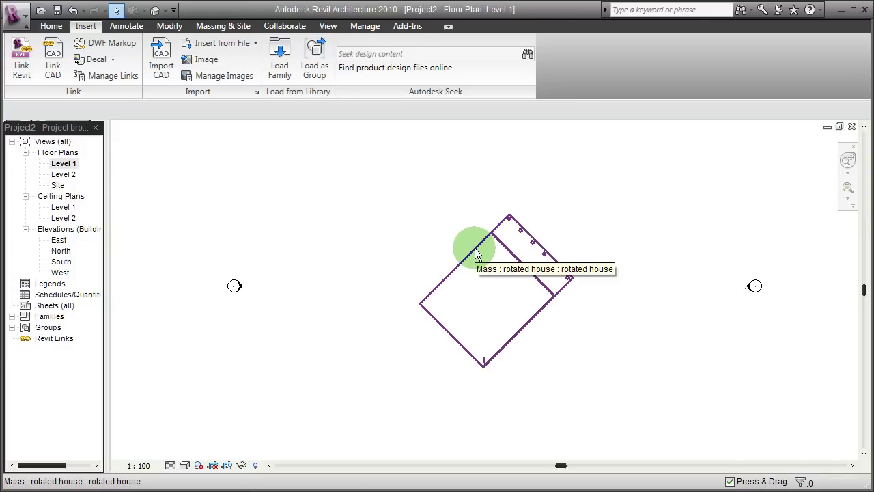
{"action": "scroll", "coordinate": [446, 280], "scroll_direction": "up", "scroll_amount": 2}
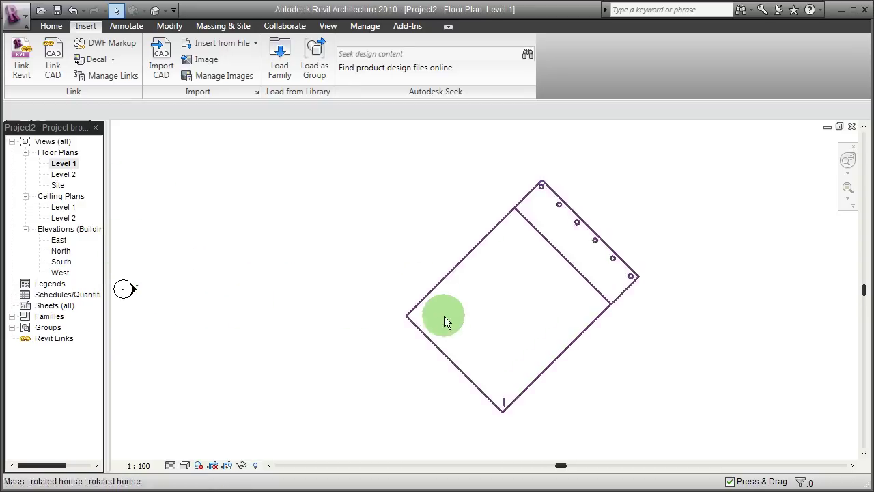
{"action": "scroll", "coordinate": [384, 286], "scroll_direction": "down", "scroll_amount": 1}
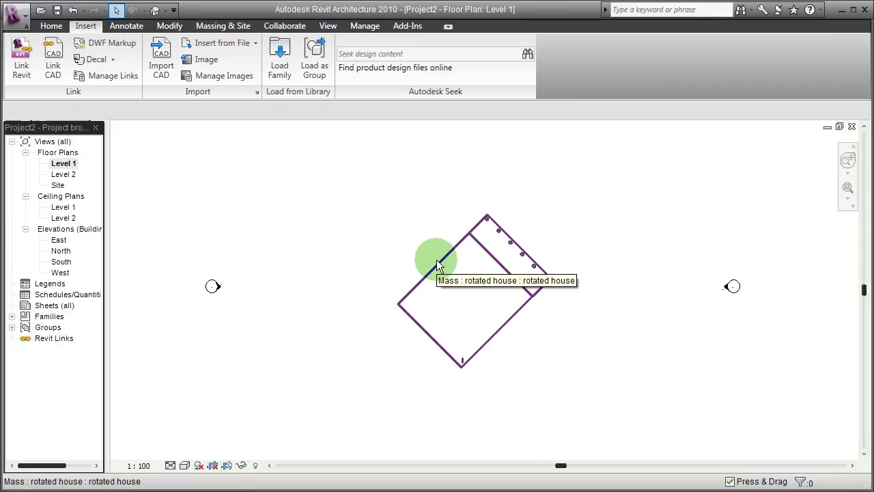
{"action": "scroll", "coordinate": [425, 297], "scroll_direction": "up", "scroll_amount": 2}
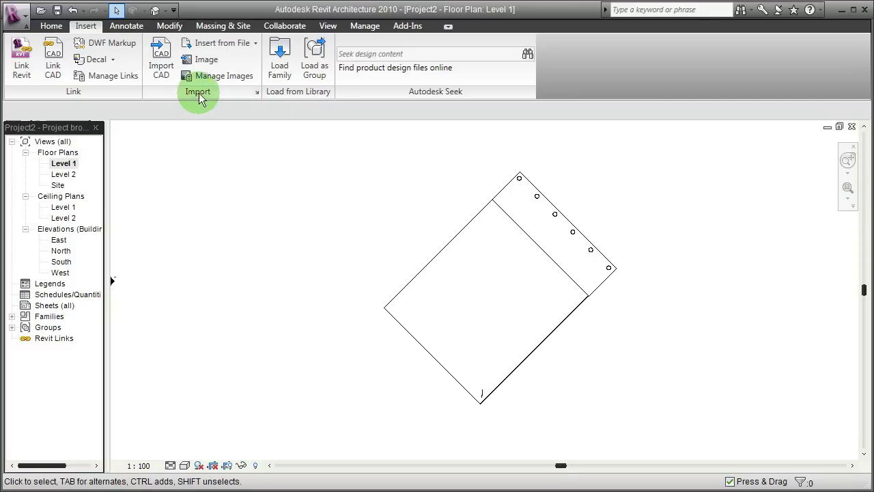
Select the house mass and move the rotation centre onto its left corner
{"action": "left_click", "coordinate": [462, 239]}
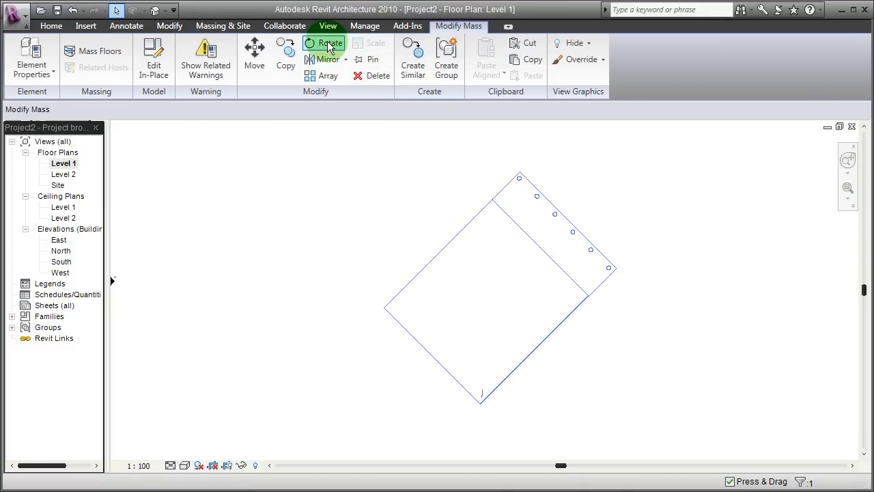
{"action": "left_click", "coordinate": [330, 45]}
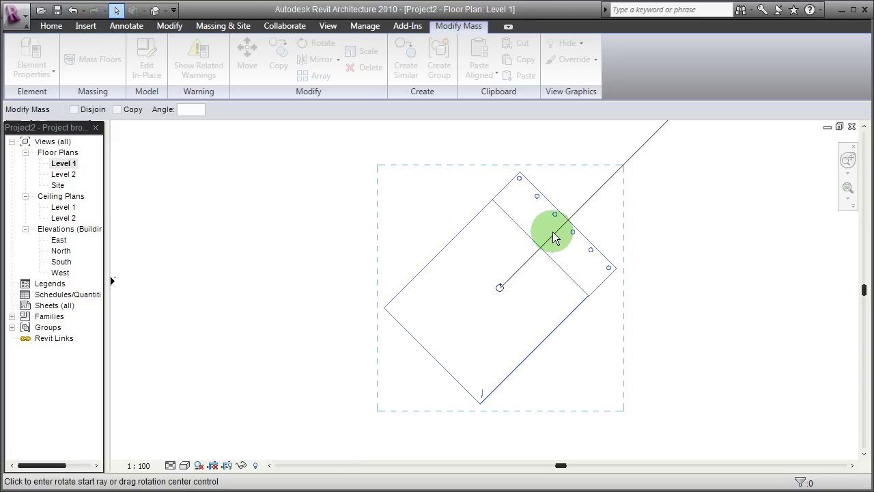
{"action": "scroll", "coordinate": [500, 290], "scroll_direction": "up", "scroll_amount": 4}
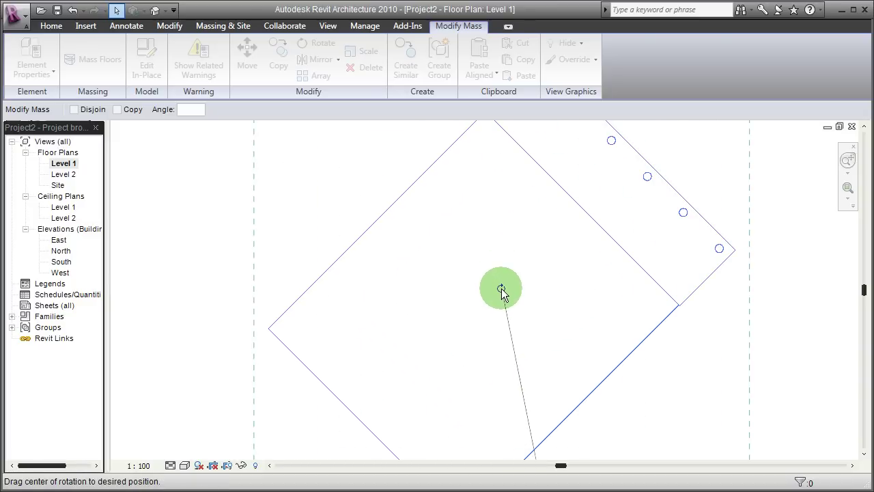
{"action": "left_click_drag", "start_coordinate": [501, 289], "coordinate": [391, 283]}
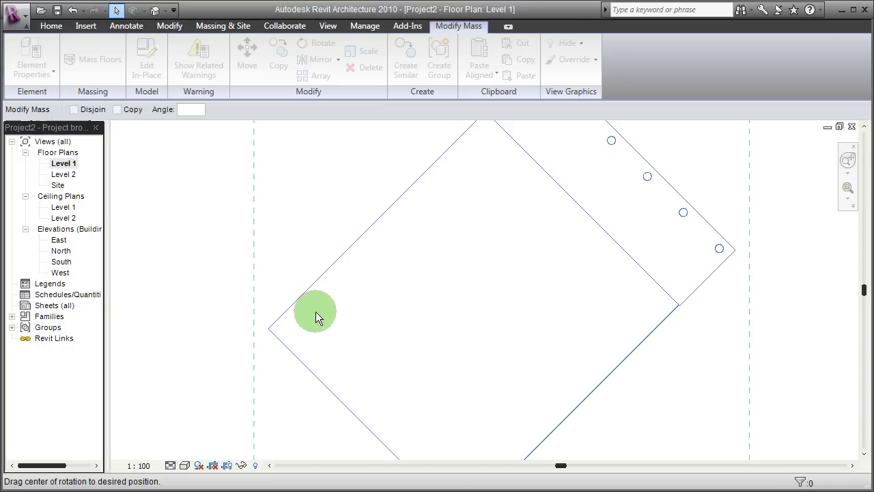
{"action": "left_click_drag", "start_coordinate": [305, 316], "coordinate": [270, 329]}
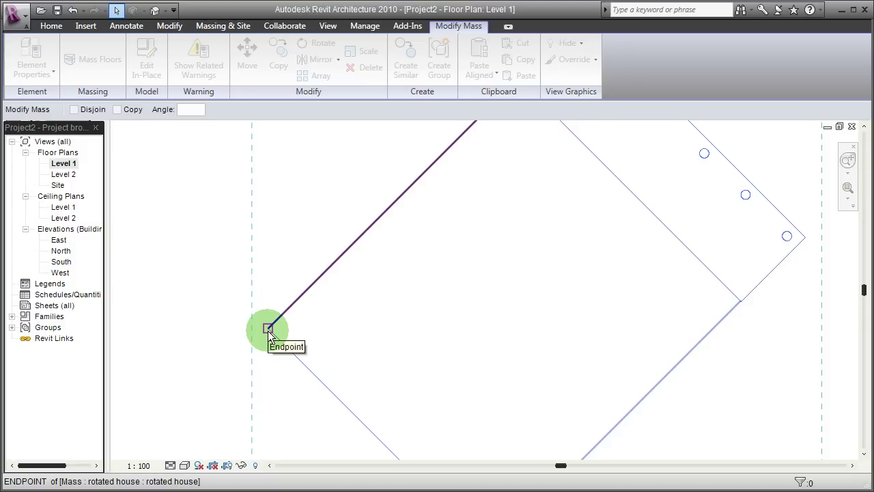
{"action": "left_click", "coordinate": [269, 331]}
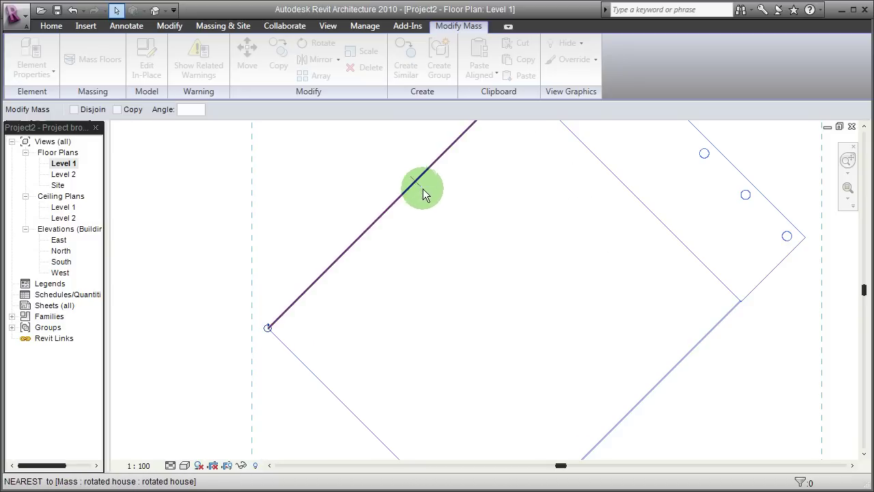
Rotate the mass 45° from its upper-left wall so its walls run square to the plan
{"action": "scroll", "coordinate": [437, 193], "scroll_direction": "up", "scroll_amount": 2}
{"action": "scroll", "coordinate": [455, 196], "scroll_direction": "down", "scroll_amount": 3}
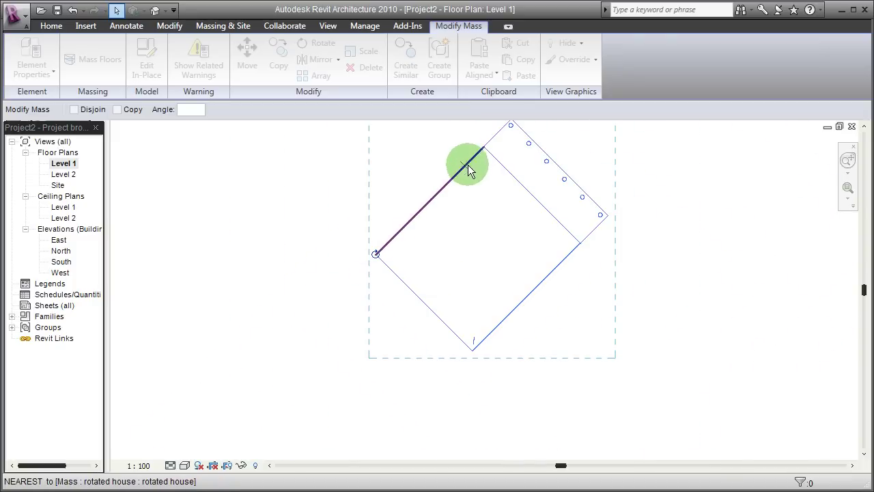
{"action": "left_click", "coordinate": [484, 148]}
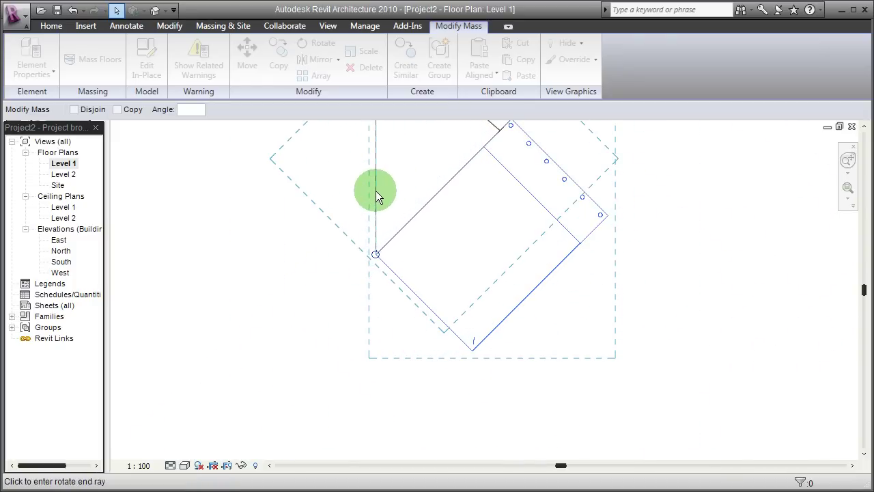
{"action": "scroll", "coordinate": [378, 164], "scroll_direction": "up", "scroll_amount": 5}
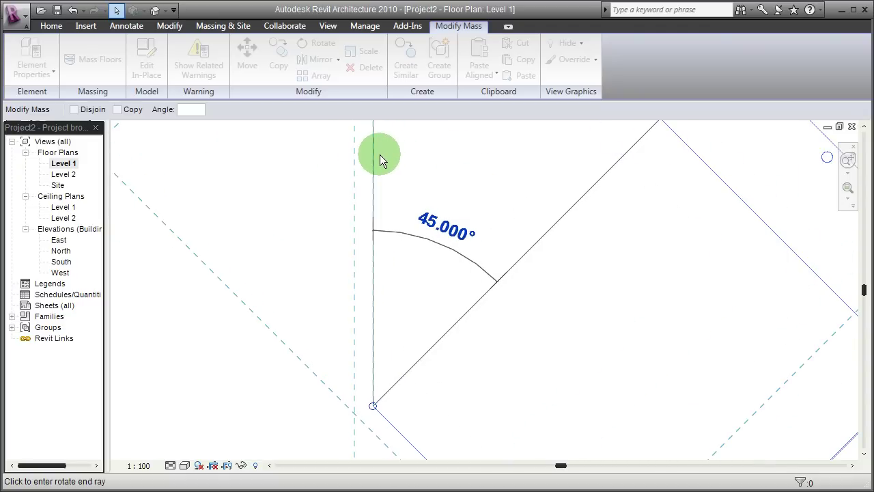
{"action": "left_click", "coordinate": [380, 155]}
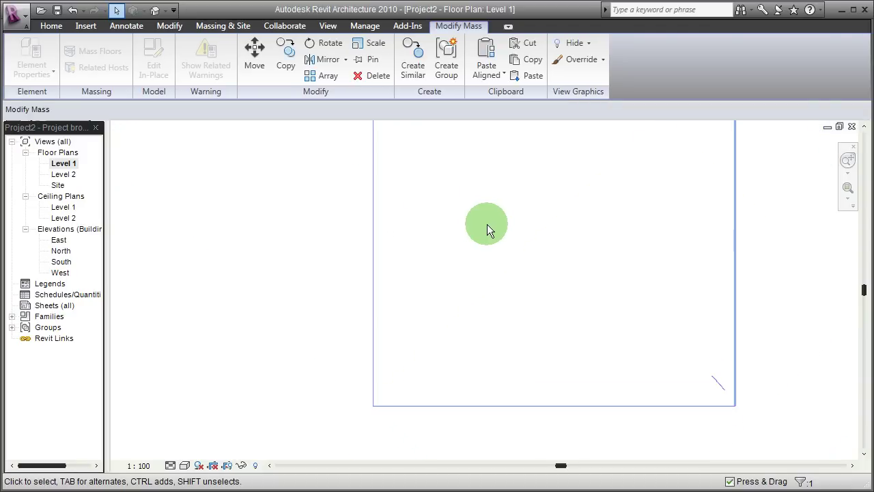
Open the North elevation and select the house mass, showing its front and columns face-on
{"action": "scroll", "coordinate": [486, 225], "scroll_direction": "down", "scroll_amount": 3}
{"action": "middle_click_drag", "start_coordinate": [486, 225], "coordinate": [482, 321]}
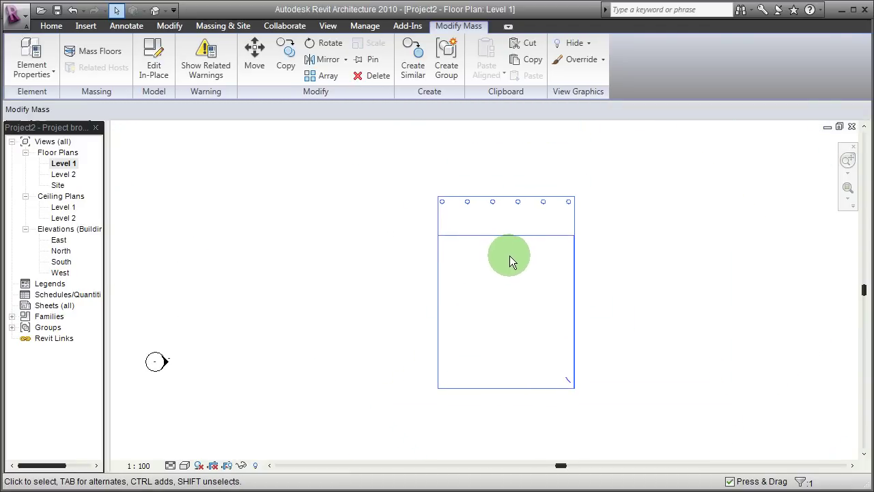
{"action": "left_click", "coordinate": [135, 27]}
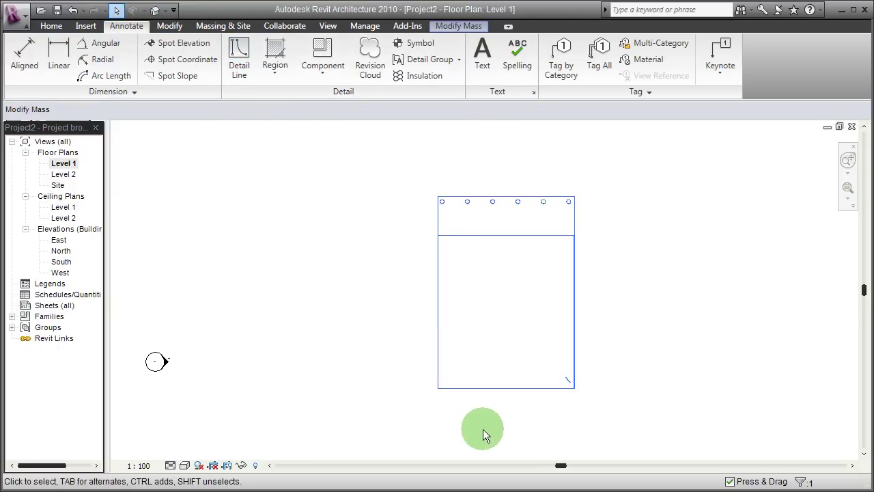
{"action": "scroll", "coordinate": [620, 322], "scroll_direction": "down", "scroll_amount": 1}
{"action": "scroll", "coordinate": [617, 320], "scroll_direction": "down", "scroll_amount": 1}
{"action": "scroll", "coordinate": [619, 306], "scroll_direction": "up", "scroll_amount": 2}
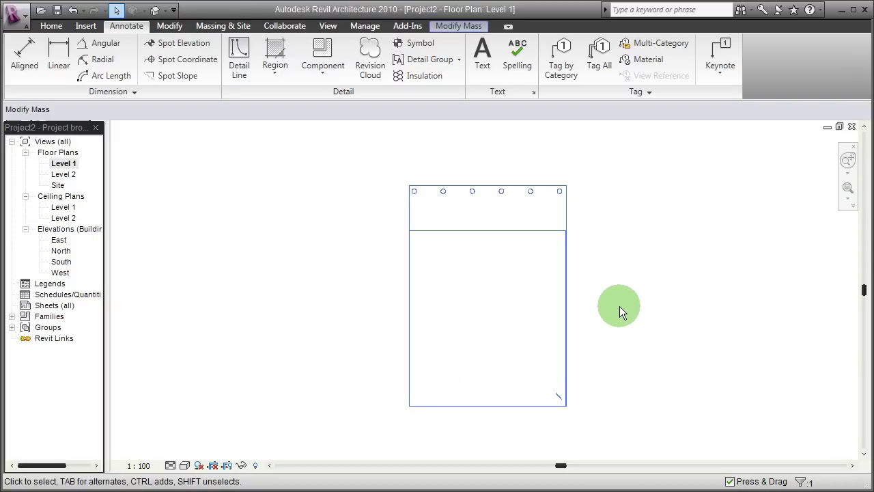
{"action": "scroll", "coordinate": [448, 295], "scroll_direction": "down", "scroll_amount": 4}
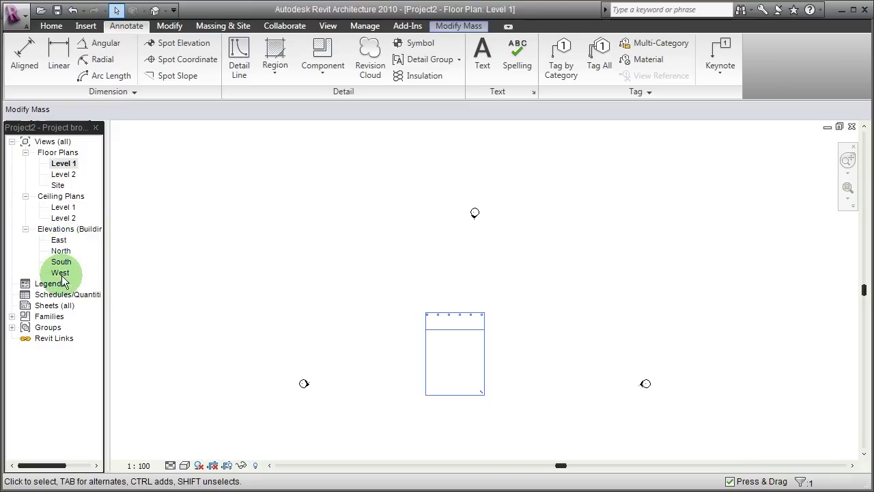
{"action": "left_click", "coordinate": [399, 320]}
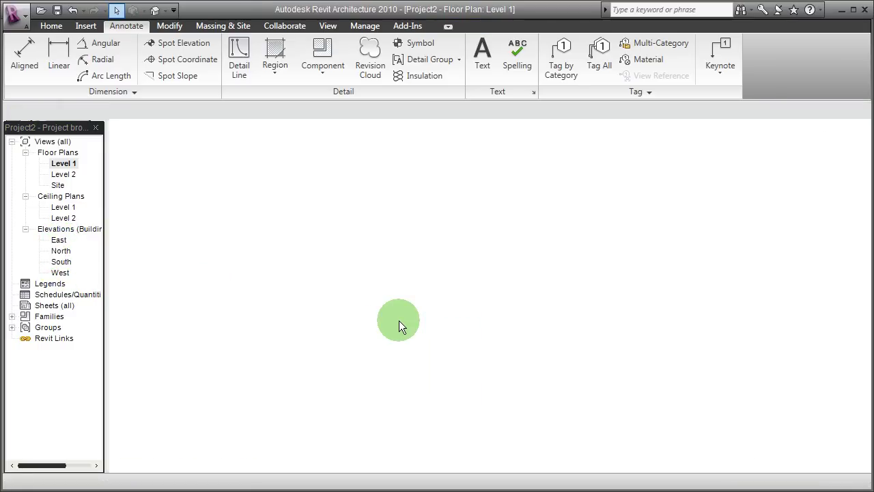
{"action": "left_click", "coordinate": [514, 341]}
{"action": "scroll", "coordinate": [514, 345], "scroll_direction": "up", "scroll_amount": 3}
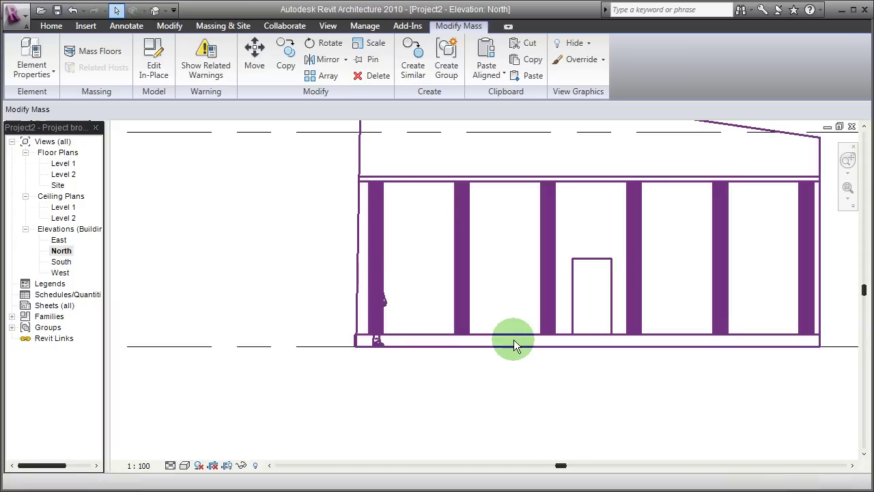
{"action": "scroll", "coordinate": [512, 339], "scroll_direction": "down", "scroll_amount": 3}
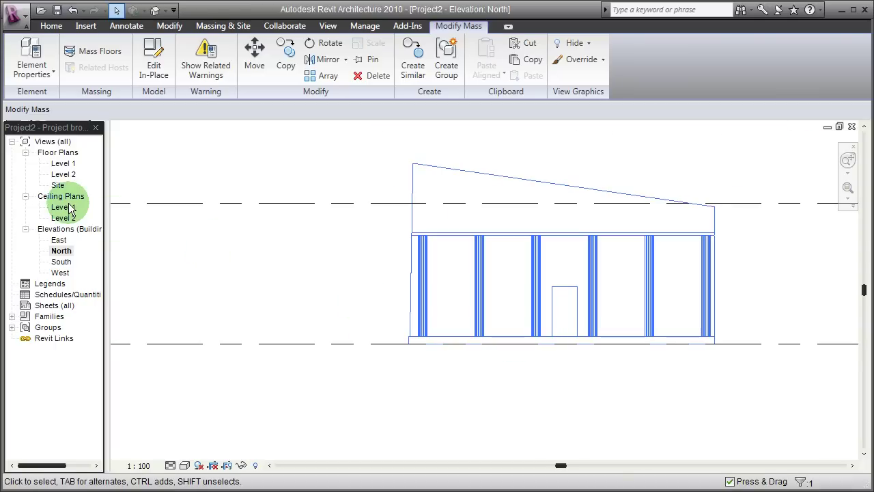
Undo the 45° rotation and return to the Level 1 plan with the house diagonal again
{"action": "left_click", "coordinate": [71, 11]}
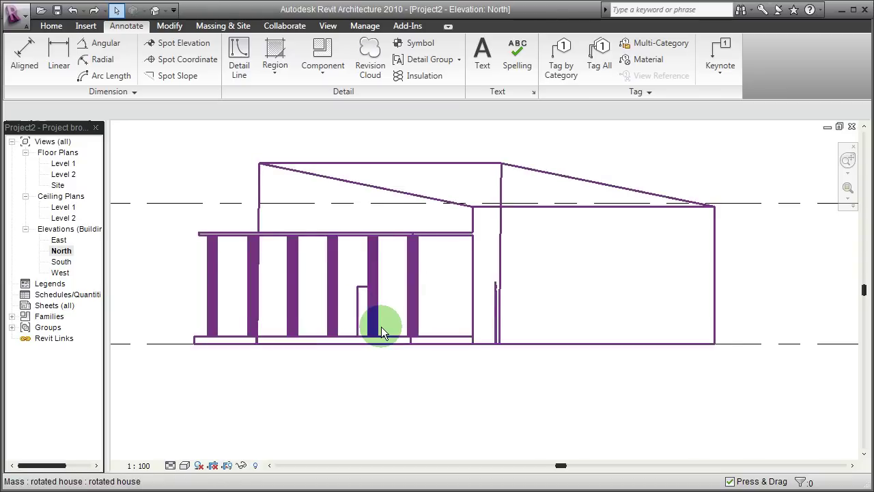
{"action": "double_click", "coordinate": [64, 163]}
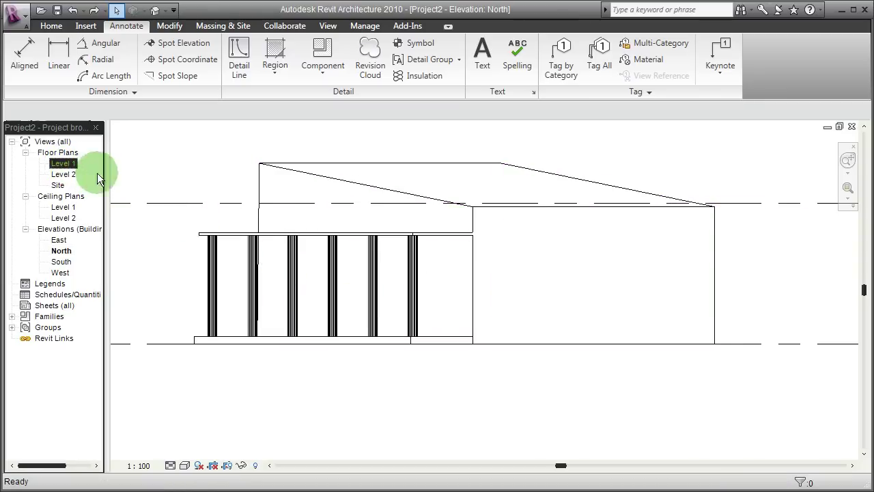
{"action": "scroll", "coordinate": [321, 238], "scroll_direction": "down", "scroll_amount": 5}
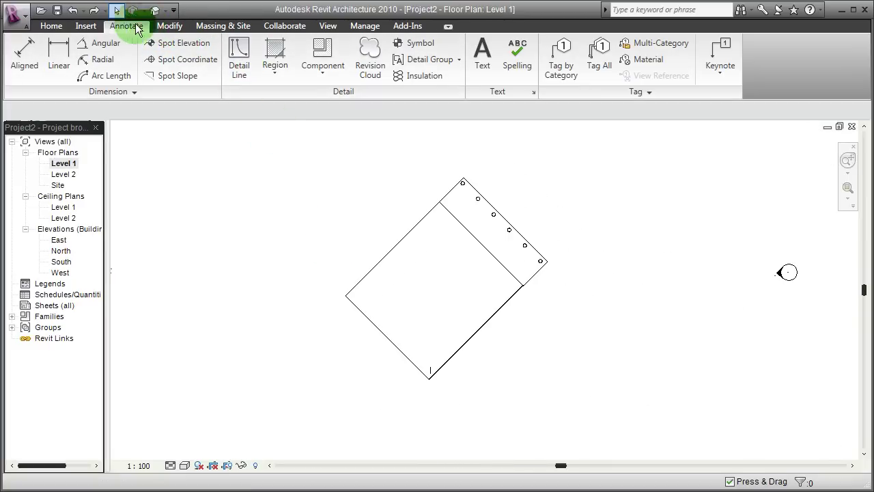
{"action": "left_click", "coordinate": [328, 27]}
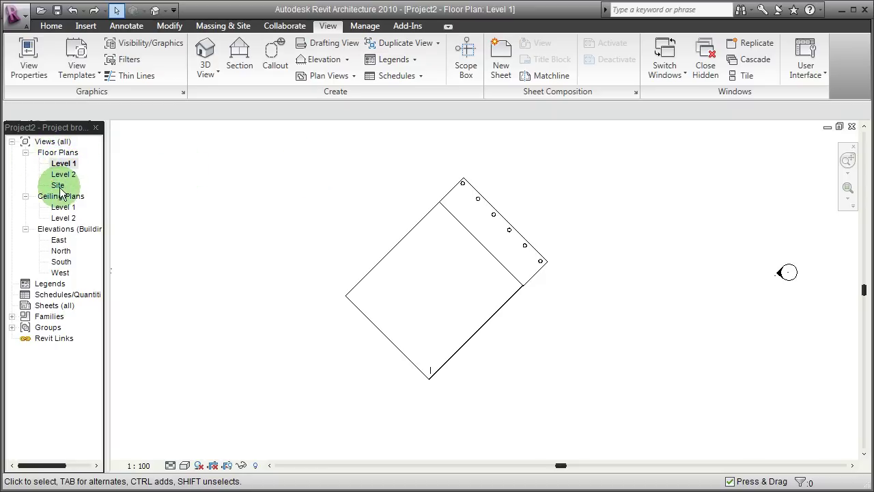
Place a new elevation marker beside the house's lower-right wall, creating Elevation 1
{"action": "left_click", "coordinate": [317, 62]}
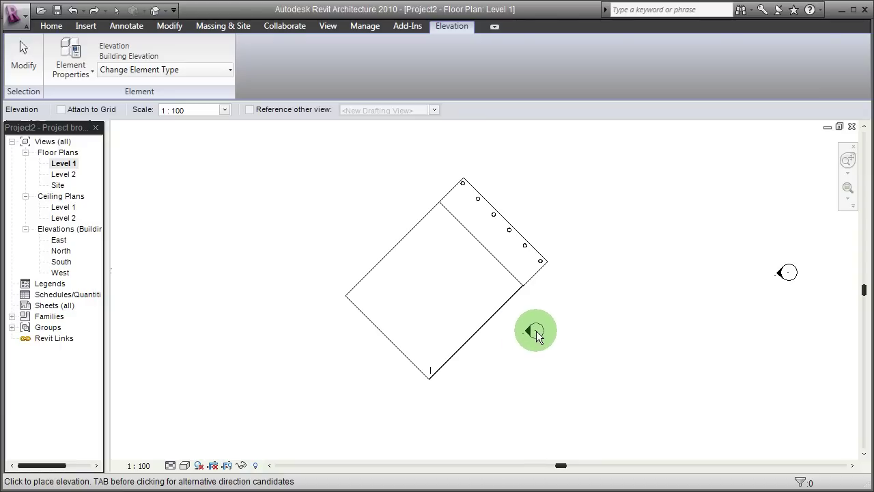
{"action": "left_click", "coordinate": [536, 333]}
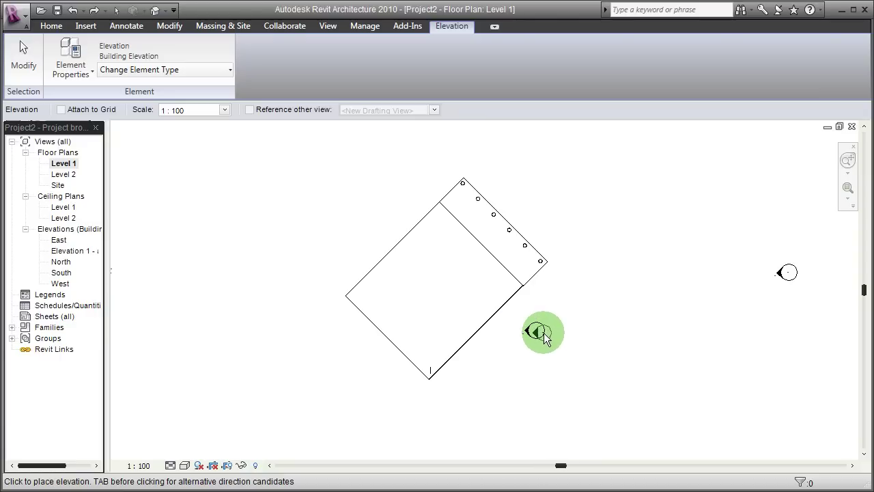
{"action": "key", "text": "Escape"}
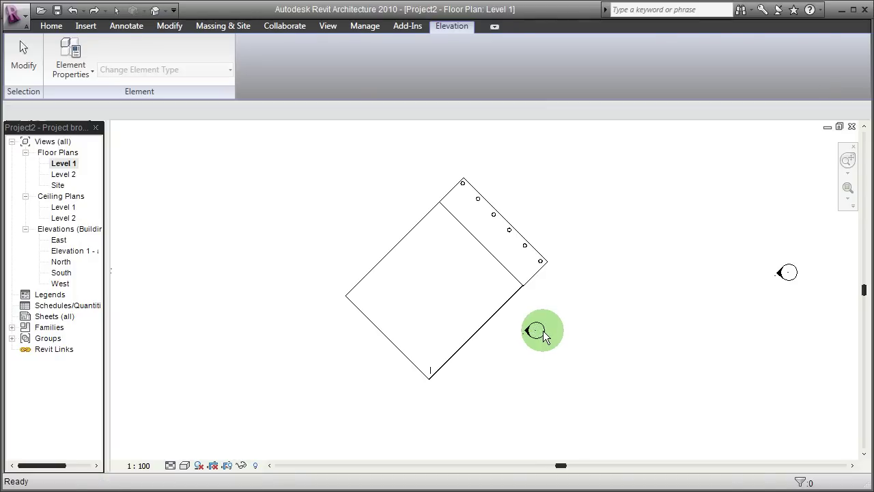
Rotate the Elevation 1 marker so its view line runs parallel to the house's diagonal wall
{"action": "left_click", "coordinate": [546, 334]}
{"action": "scroll", "coordinate": [536, 338], "scroll_direction": "up", "scroll_amount": 5}
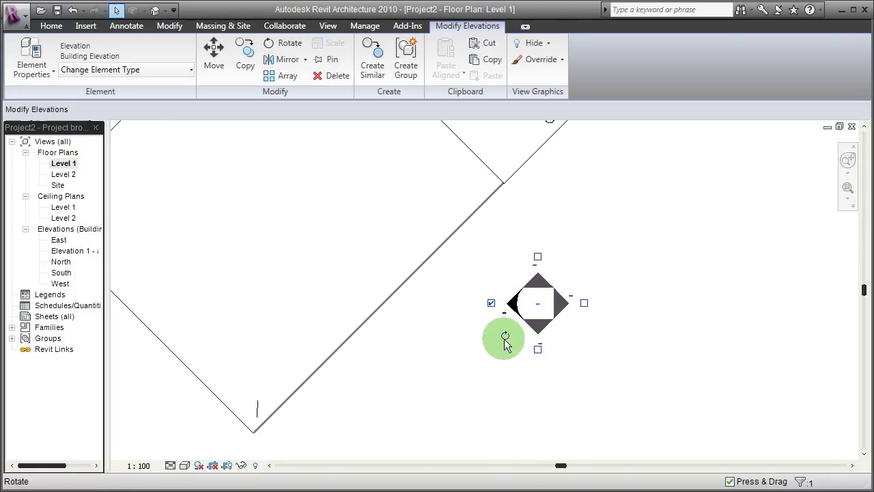
{"action": "mouse_move", "coordinate": [505, 338]}
{"action": "left_mouse_down"}
{"action": "mouse_move", "coordinate": [491, 302]}
{"action": "mouse_move", "coordinate": [496, 279]}
{"action": "mouse_move", "coordinate": [448, 266]}
{"action": "mouse_move", "coordinate": [437, 312]}
{"action": "mouse_move", "coordinate": [451, 269]}
{"action": "mouse_move", "coordinate": [422, 293]}
{"action": "left_mouse_up"}
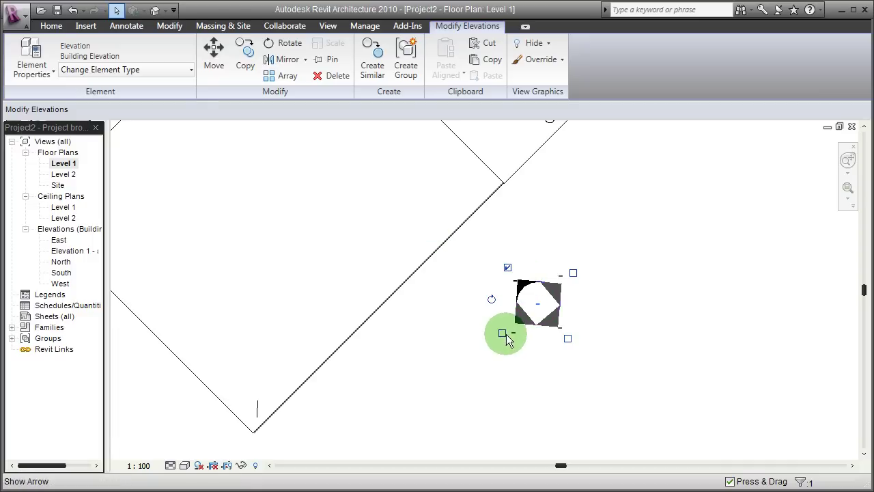
{"action": "left_click", "coordinate": [520, 277]}
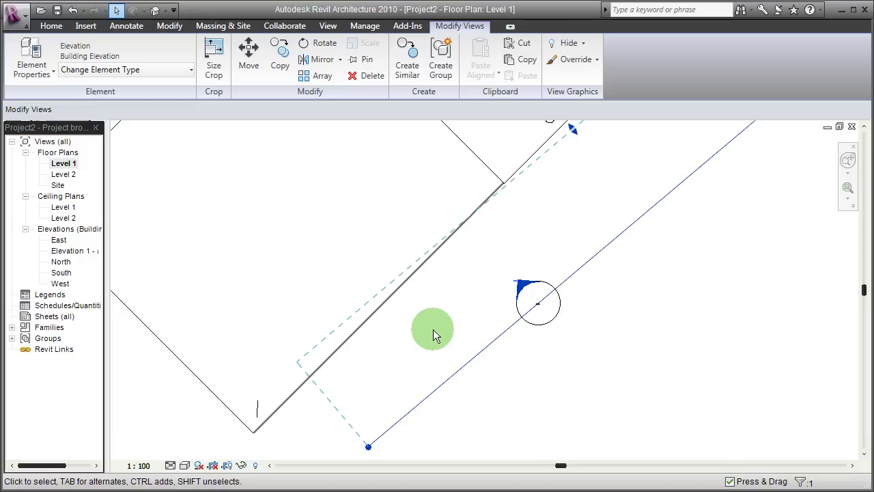
{"action": "left_click", "coordinate": [556, 338]}
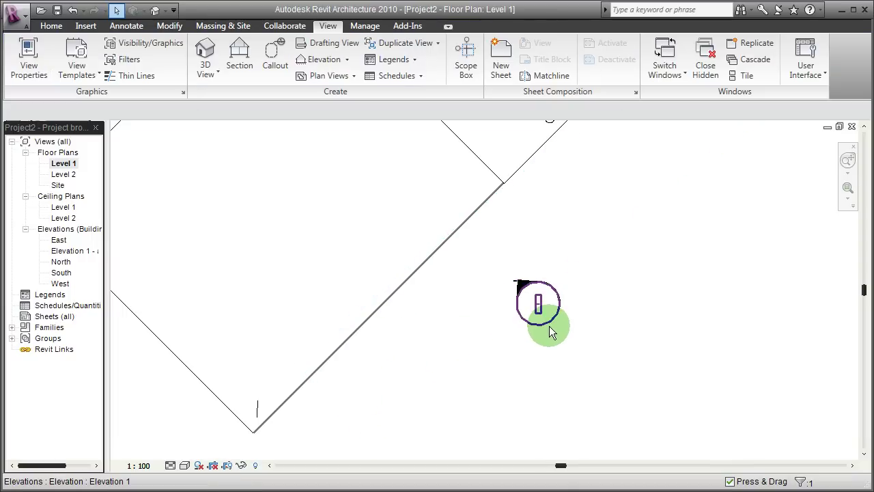
{"action": "left_click", "coordinate": [550, 326]}
{"action": "left_click", "coordinate": [493, 307]}
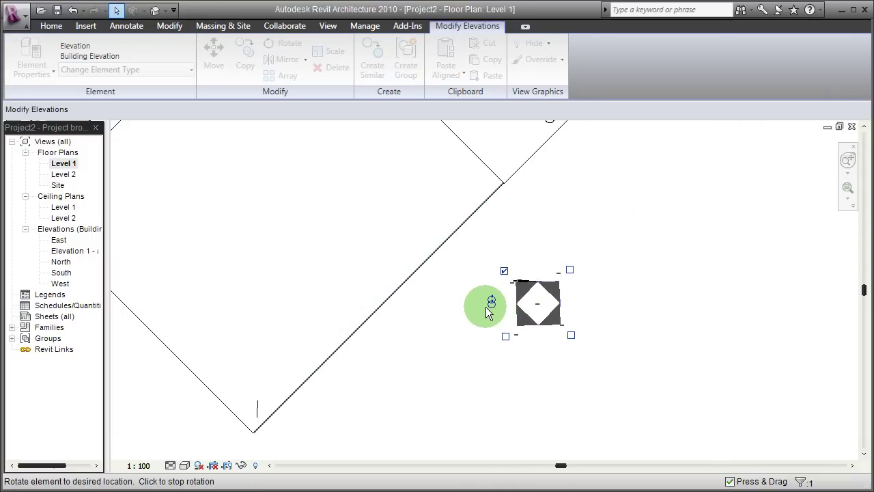
{"action": "left_click", "coordinate": [486, 307]}
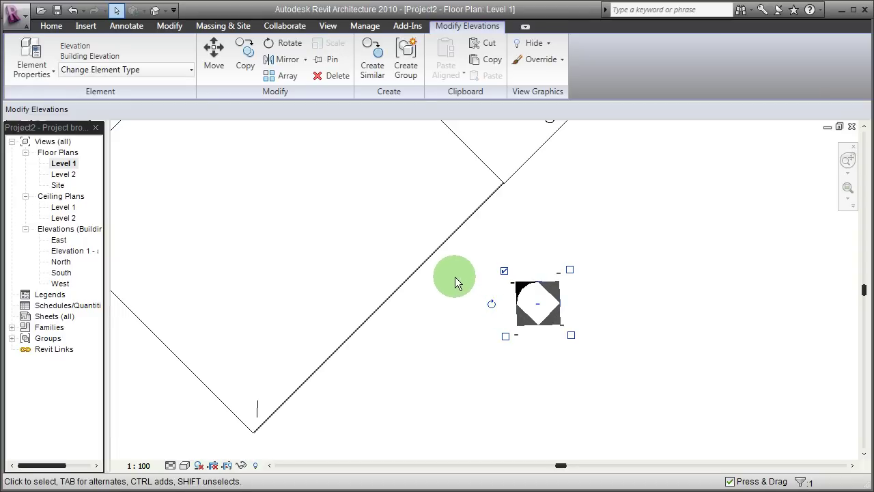
{"action": "left_click", "coordinate": [515, 279]}
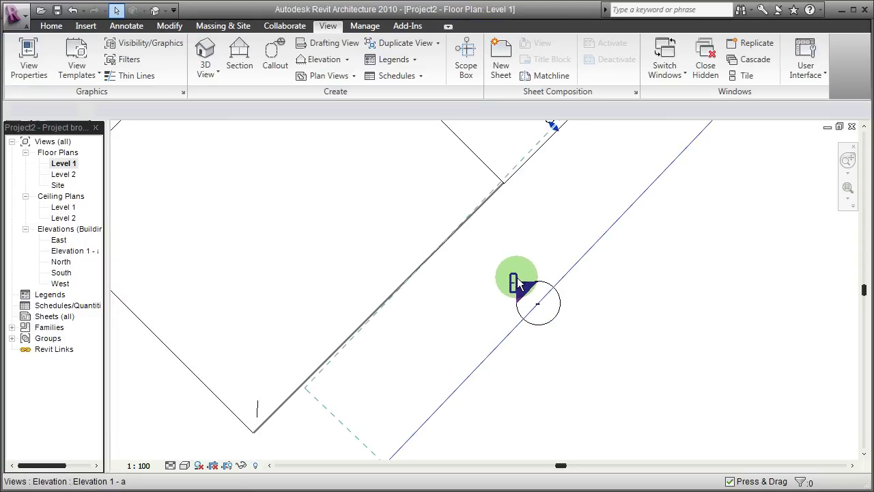
{"action": "scroll", "coordinate": [502, 237], "scroll_direction": "down", "scroll_amount": 2}
{"action": "left_click", "coordinate": [526, 318]}
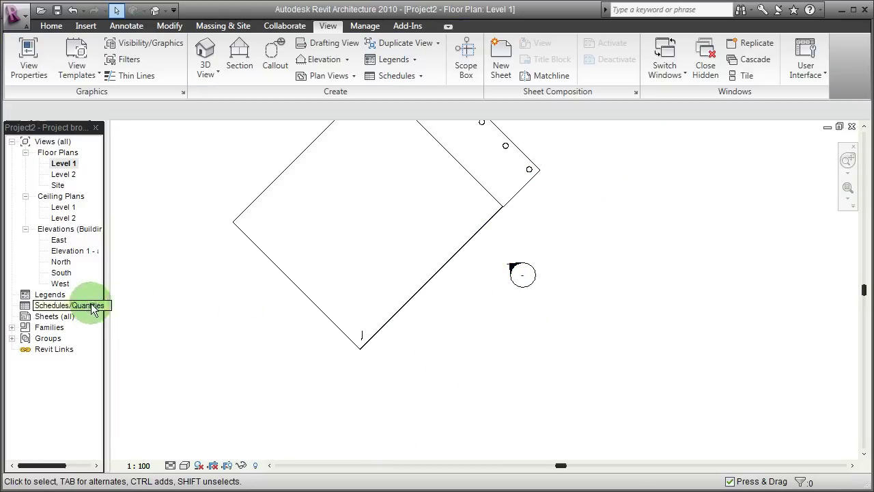
{"action": "double_click", "coordinate": [61, 251]}
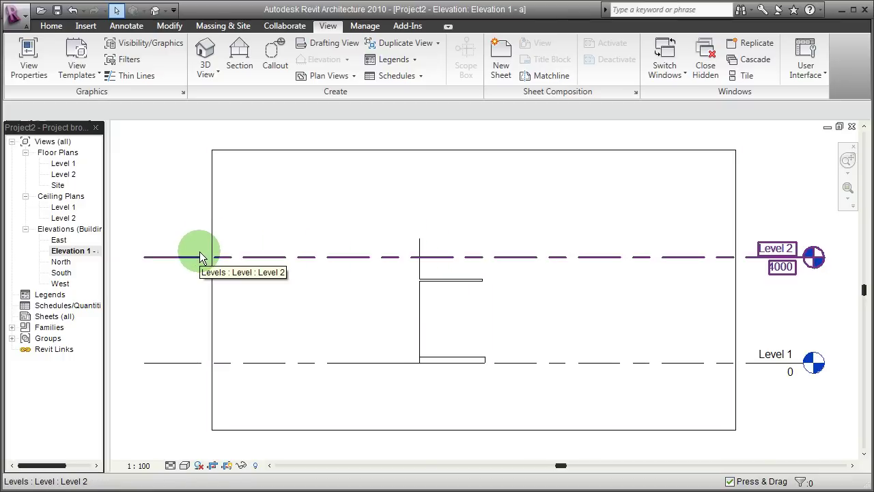
{"action": "left_click", "coordinate": [63, 163]}
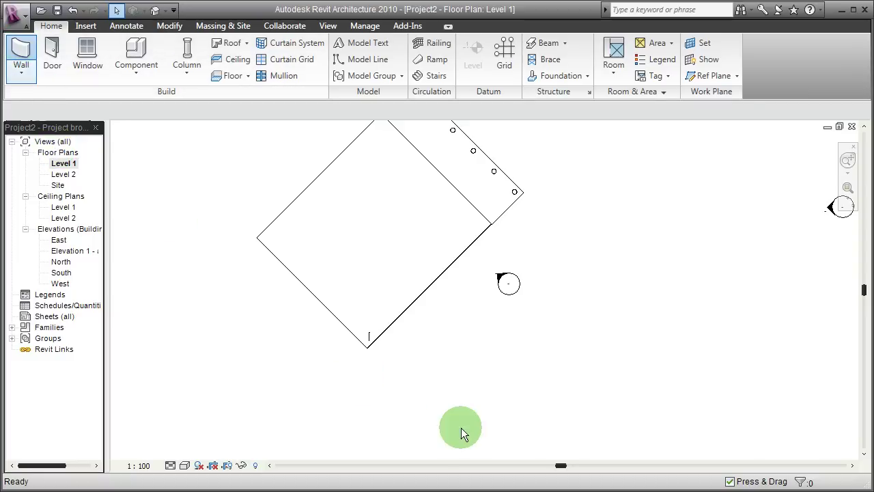
Draw a 9730 mm Generic - 200mm wall at 45° from the mass's bottom corner to its right corner
{"action": "key", "text": "w"}
{"action": "key", "text": "a"}
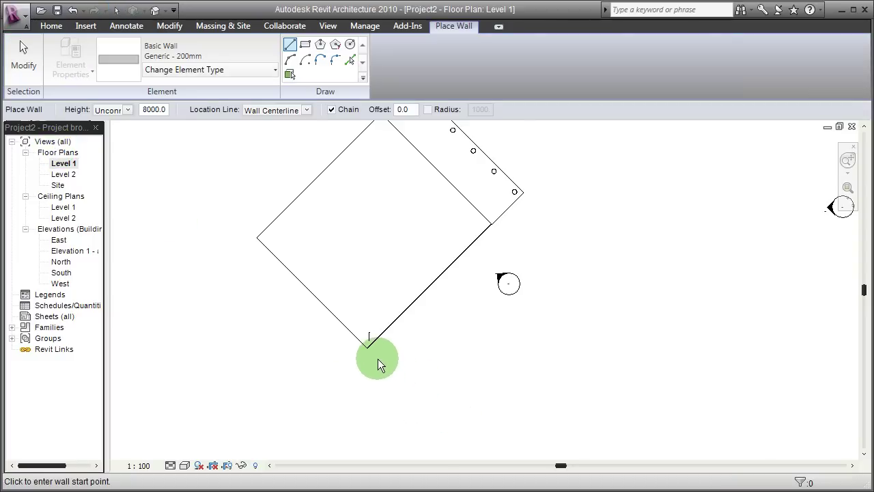
{"action": "scroll", "coordinate": [377, 359], "scroll_direction": "up", "scroll_amount": 2}
{"action": "left_click", "coordinate": [360, 340]}
{"action": "scroll", "coordinate": [579, 138], "scroll_direction": "down", "scroll_amount": 4}
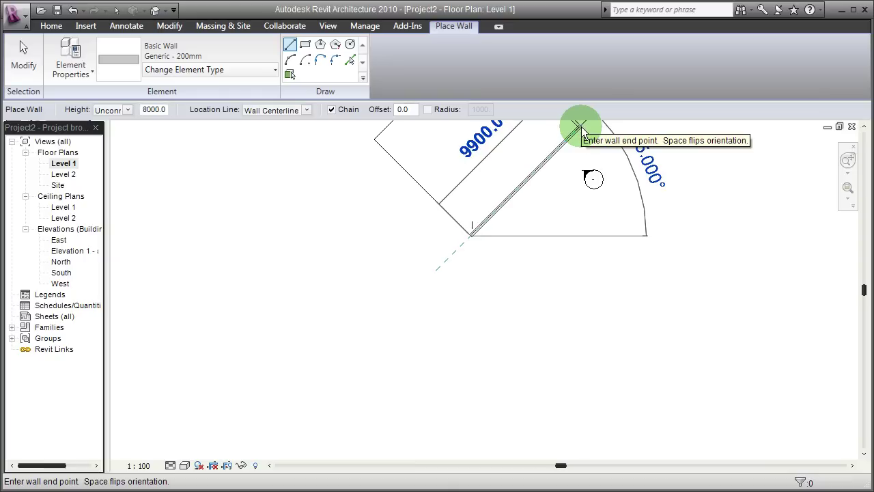
{"action": "middle_click_drag", "start_coordinate": [591, 160], "coordinate": [509, 297]}
{"action": "scroll", "coordinate": [502, 311], "scroll_direction": "up", "scroll_amount": 3}
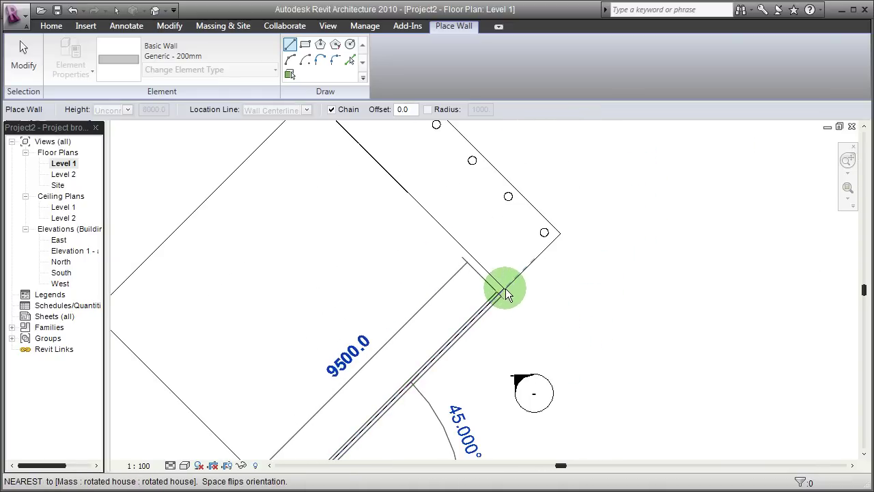
{"action": "left_click", "coordinate": [506, 288]}
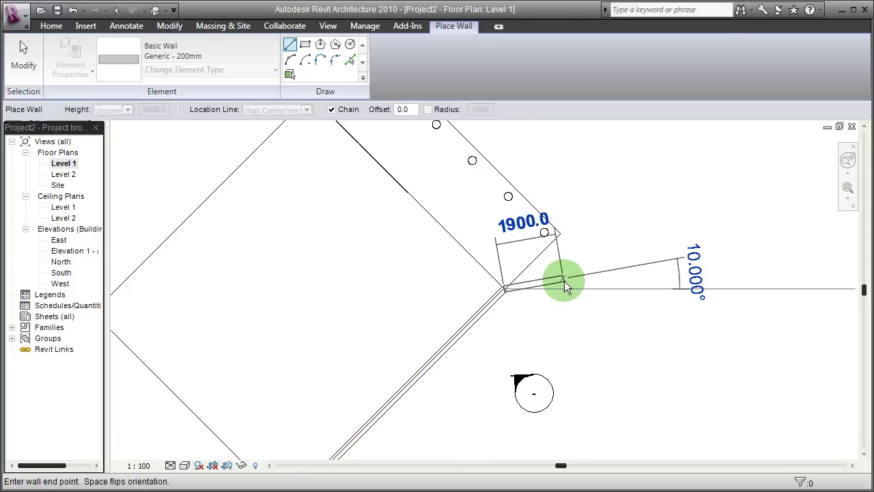
{"action": "key", "text": "Escape"}
{"action": "scroll", "coordinate": [556, 294], "scroll_direction": "down", "scroll_amount": 2}
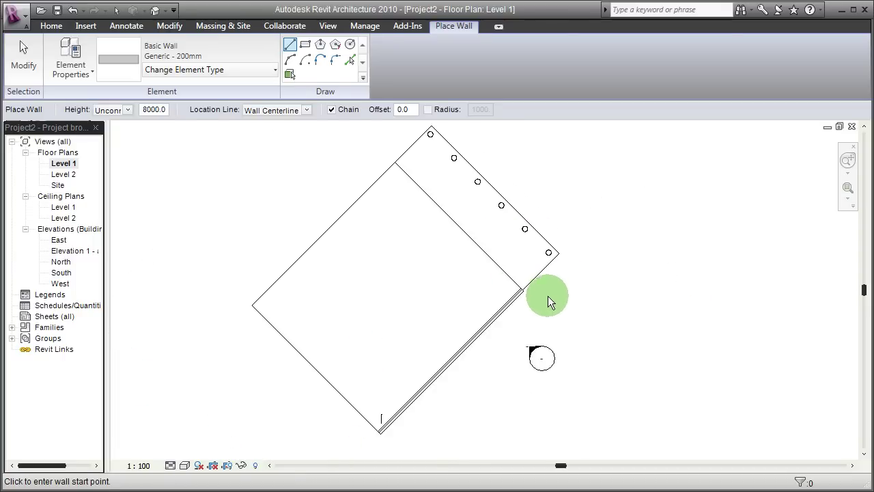
{"action": "key", "text": "Escape"}
{"action": "left_click", "coordinate": [477, 350]}
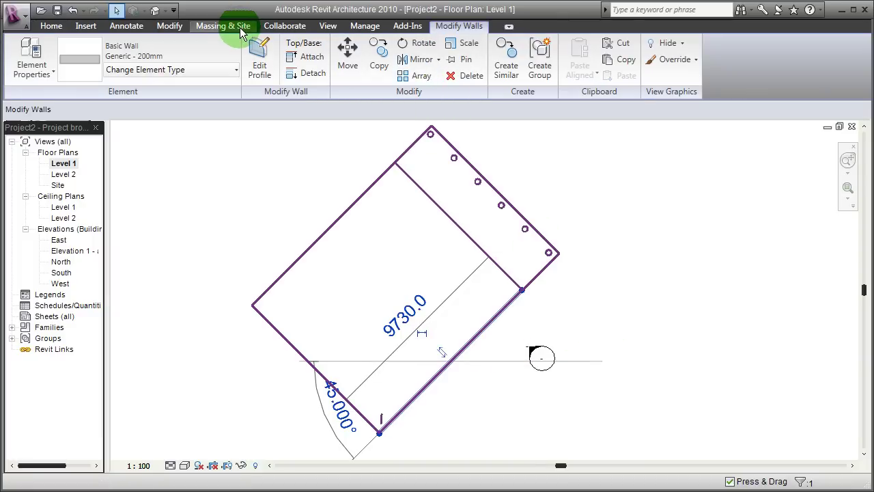
Place a new elevation marker against the diagonal wall, adding the Elevation 2 view
{"action": "left_click", "coordinate": [328, 27]}
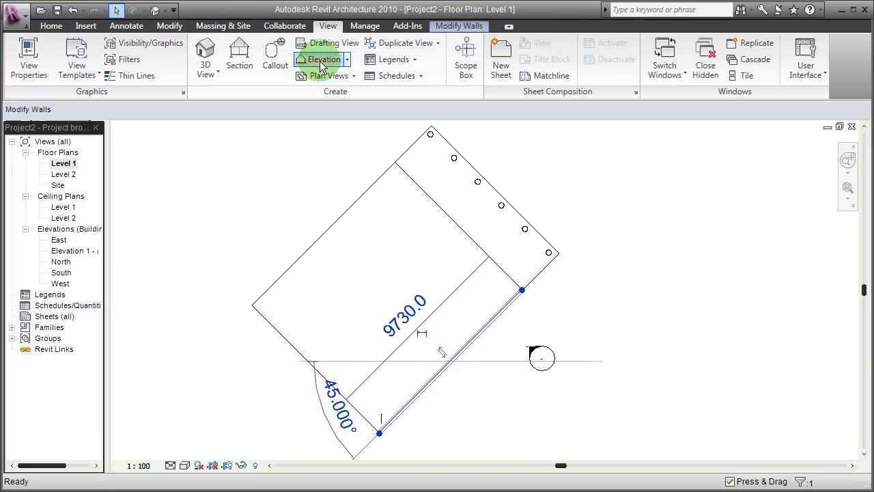
{"action": "left_click", "coordinate": [560, 420]}
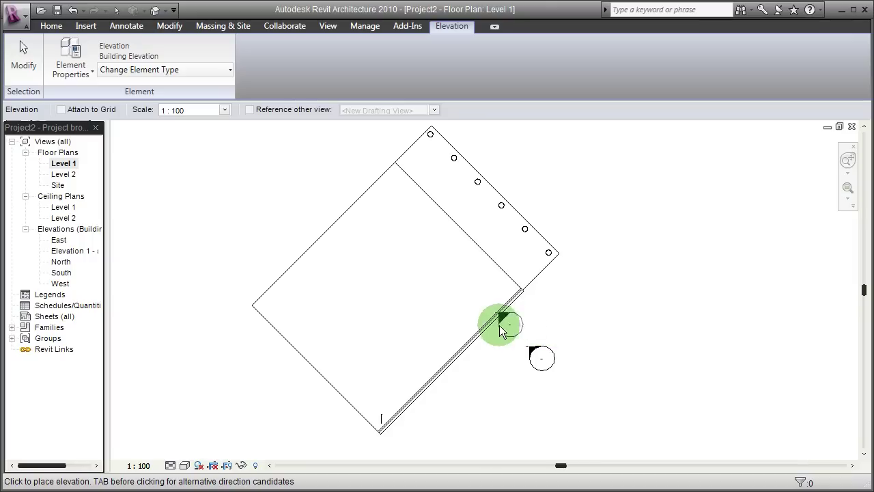
{"action": "scroll", "coordinate": [445, 371], "scroll_direction": "up", "scroll_amount": 3}
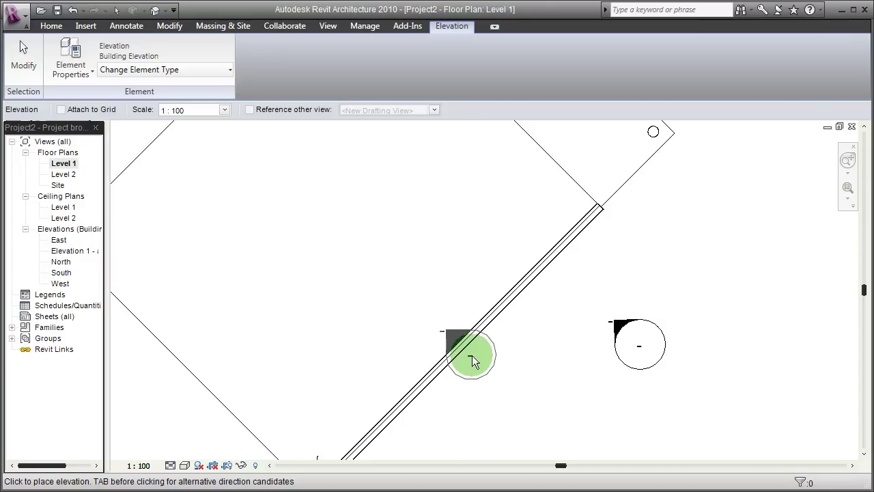
{"action": "left_click", "coordinate": [481, 373]}
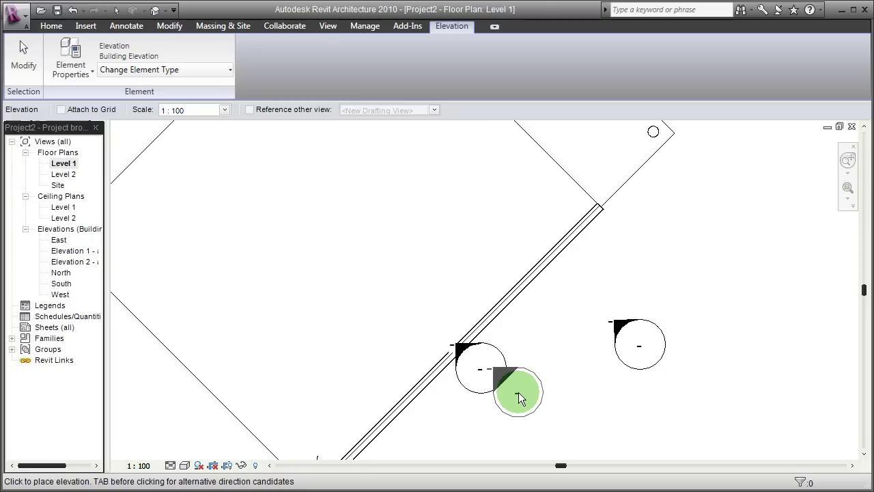
{"action": "key", "text": "Escape"}
{"action": "scroll", "coordinate": [519, 384], "scroll_direction": "down", "scroll_amount": 3}
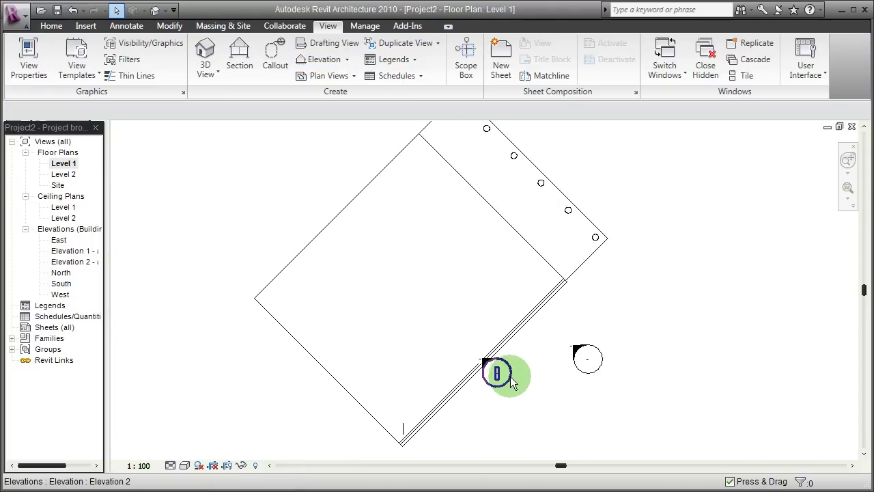
{"action": "left_click", "coordinate": [87, 261]}
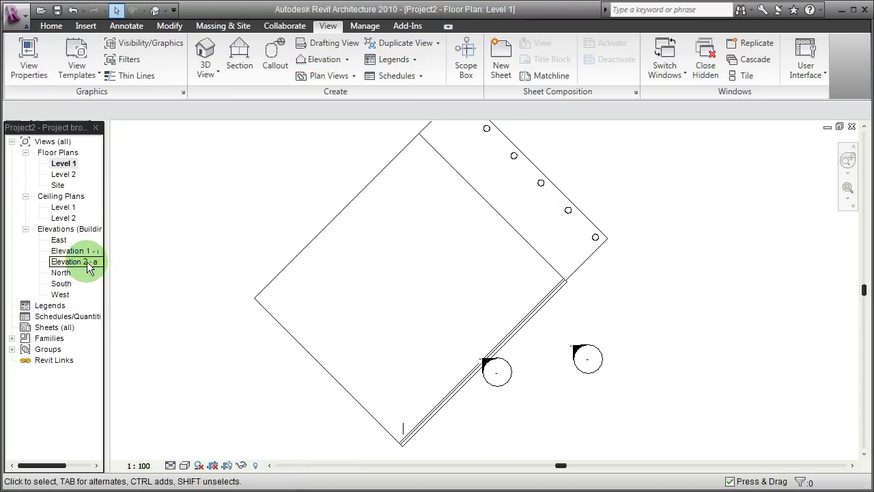
Move the Elevation 2 marker slightly away from the new wall
{"action": "left_click", "coordinate": [517, 383]}
{"action": "left_click", "coordinate": [485, 363]}
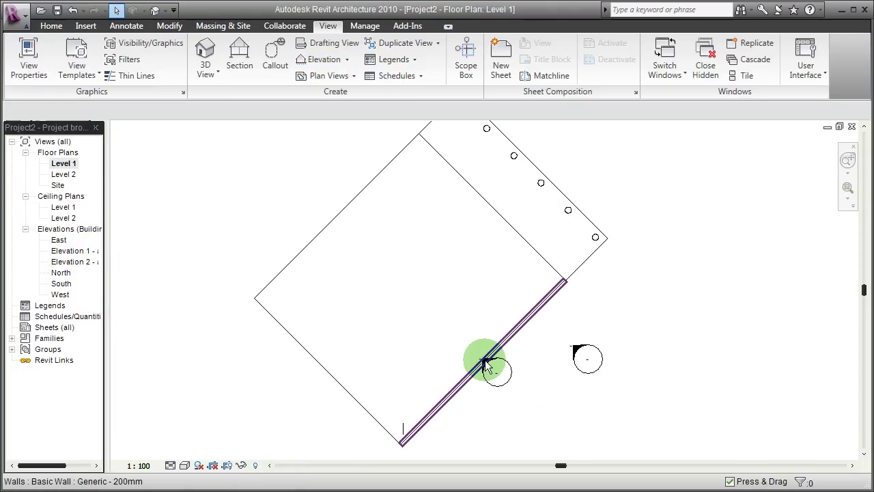
{"action": "left_click", "coordinate": [519, 375]}
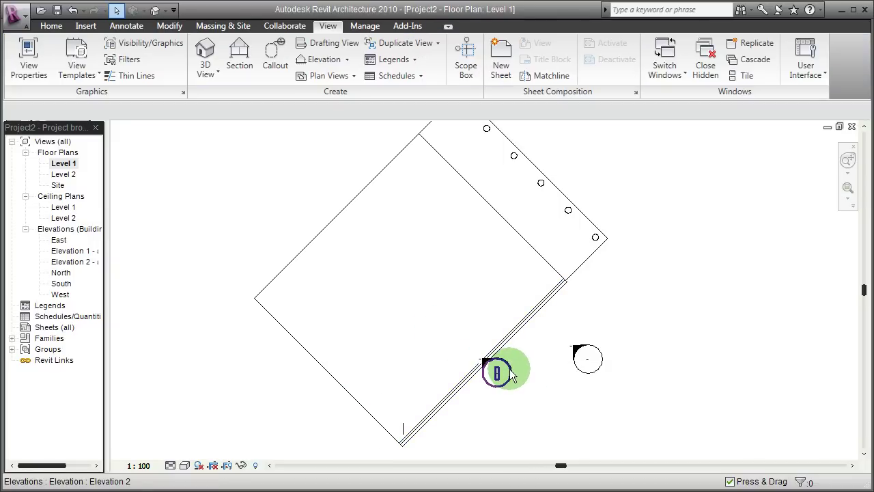
{"action": "left_click_drag", "start_coordinate": [511, 371], "coordinate": [536, 397]}
{"action": "left_click", "coordinate": [513, 386]}
Extend Elevation 2's far clip past the house's far side to take in the whole mass
{"action": "left_click", "coordinate": [511, 389]}
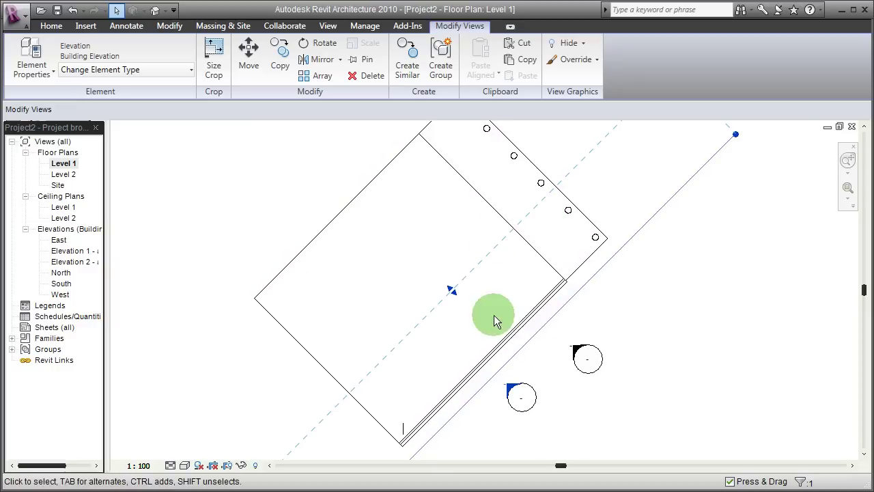
{"action": "left_click_drag", "start_coordinate": [451, 289], "coordinate": [342, 181]}
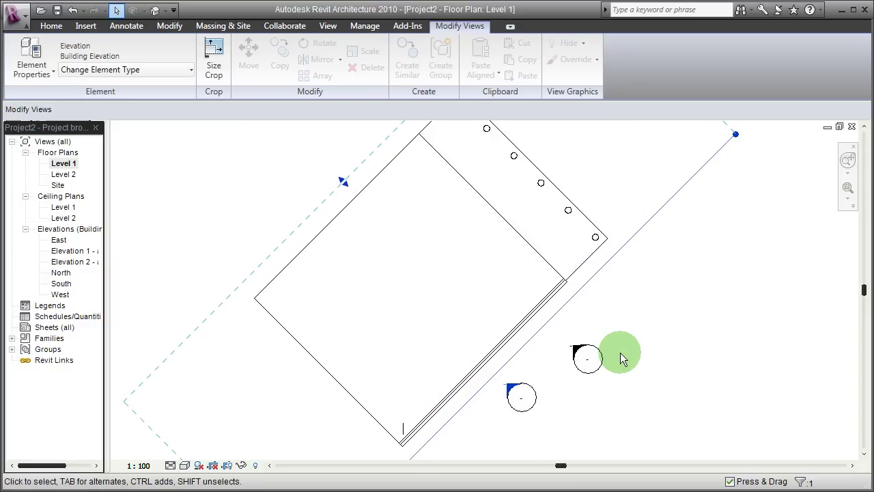
{"action": "scroll", "coordinate": [523, 345], "scroll_direction": "up", "scroll_amount": 5}
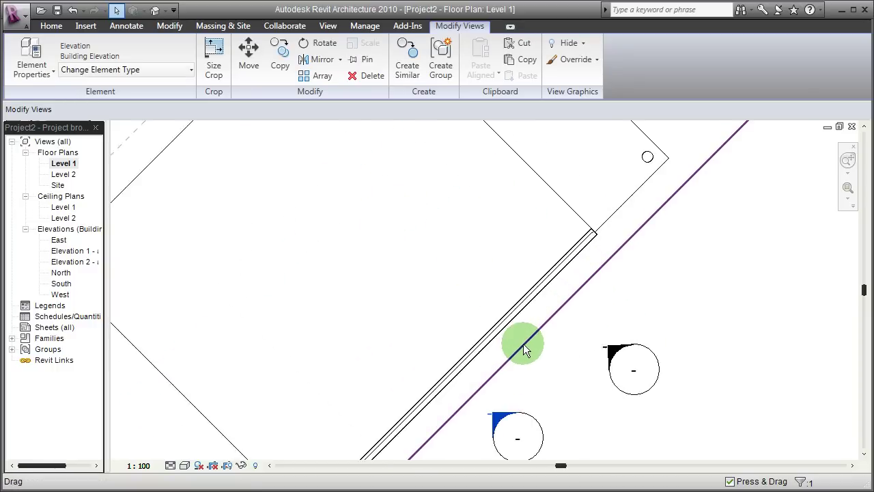
{"action": "scroll", "coordinate": [646, 203], "scroll_direction": "down", "scroll_amount": 3}
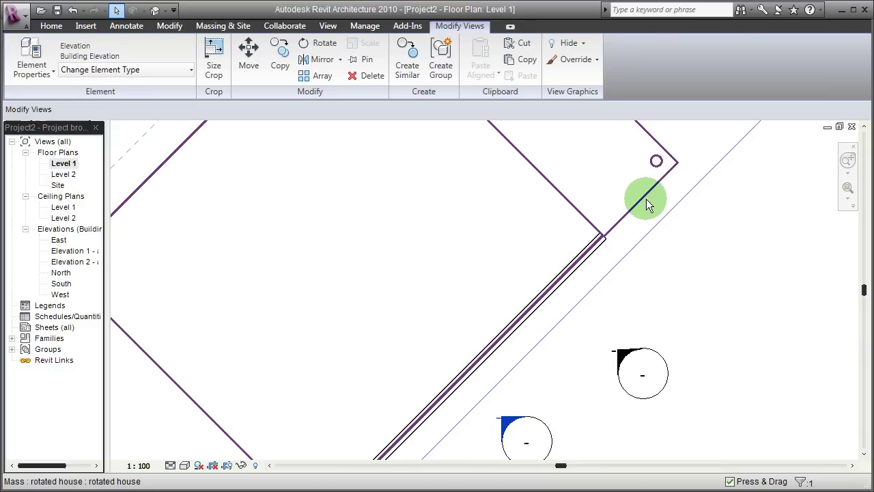
{"action": "scroll", "coordinate": [640, 280], "scroll_direction": "down", "scroll_amount": 1}
{"action": "left_click", "coordinate": [593, 262]}
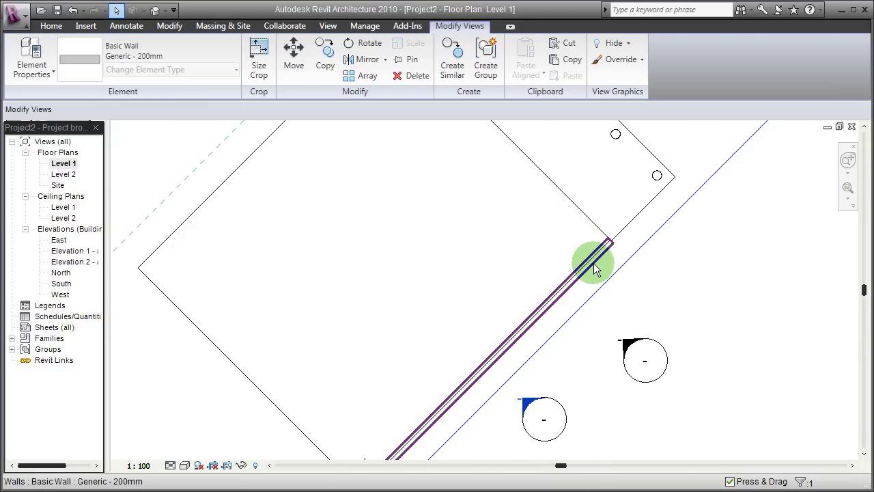
{"action": "key", "text": "Escape"}
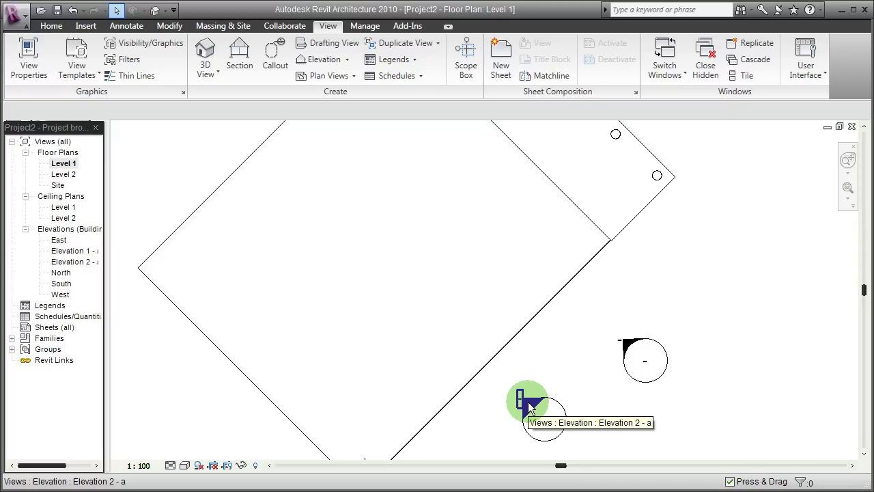
Open the Elevation 2 - a view from the Project Browser's Elevations list
{"action": "double_click", "coordinate": [86, 262]}
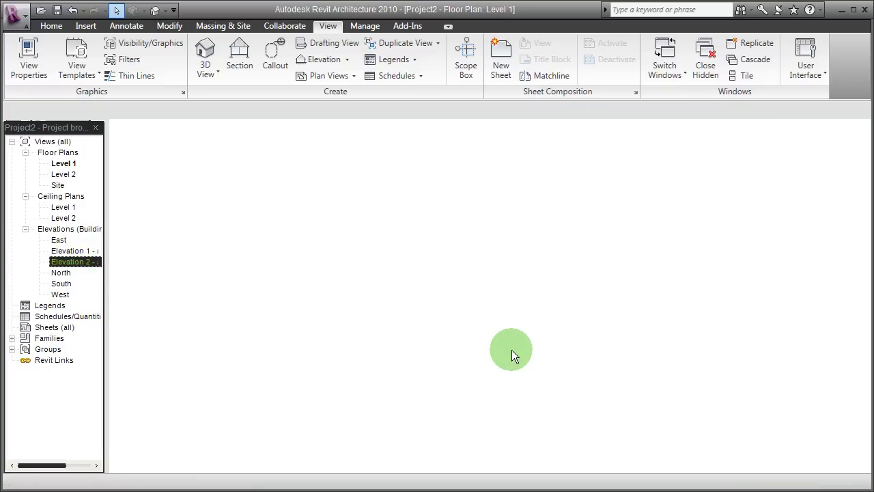